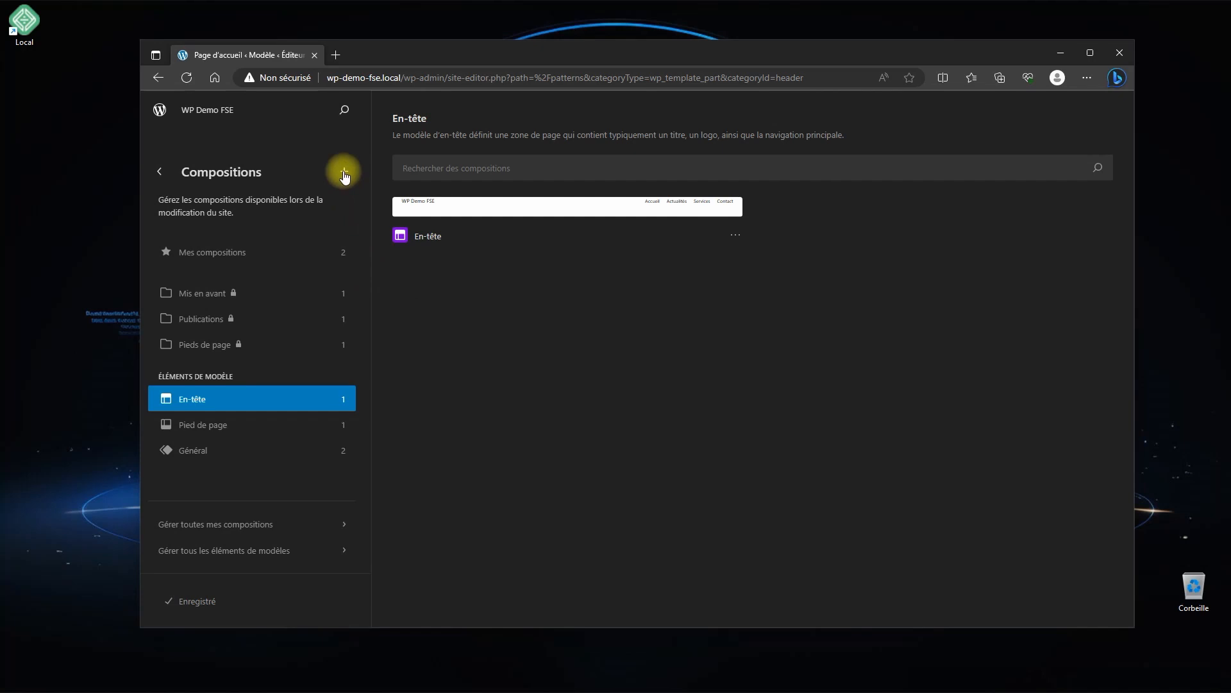
# Duplicate the En-tête template part and open its copy in the editor
pyautogui.click(345, 174)
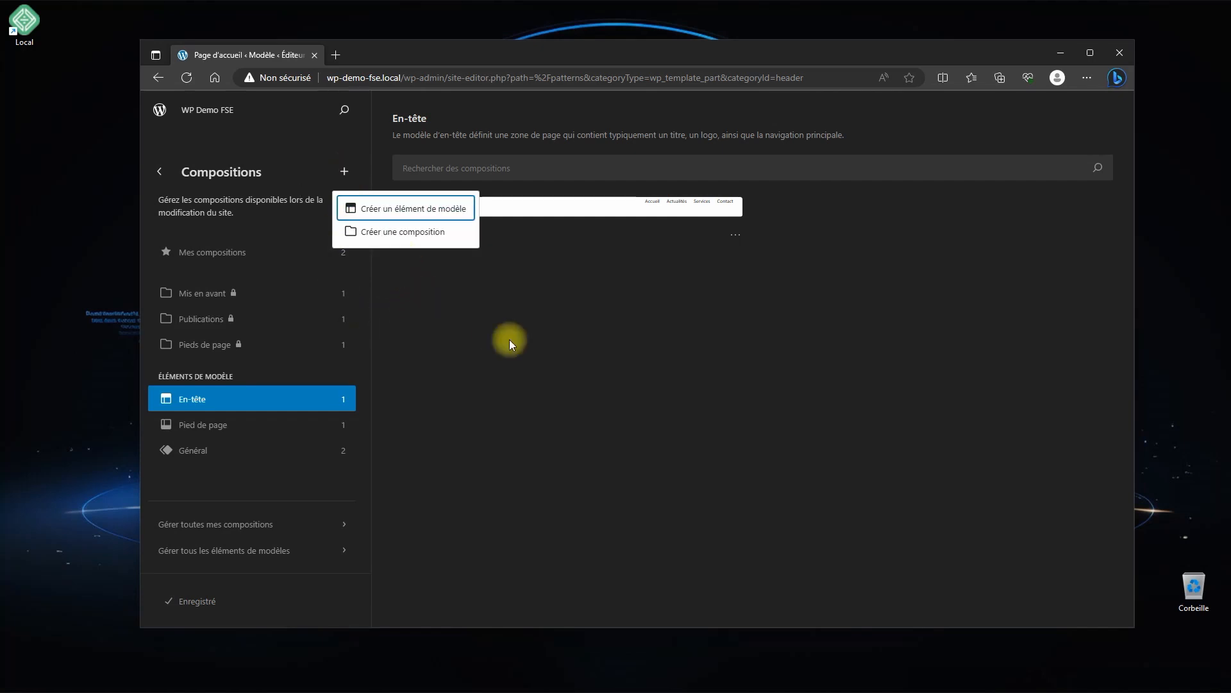
pyautogui.click(699, 307)
pyautogui.click(735, 239)
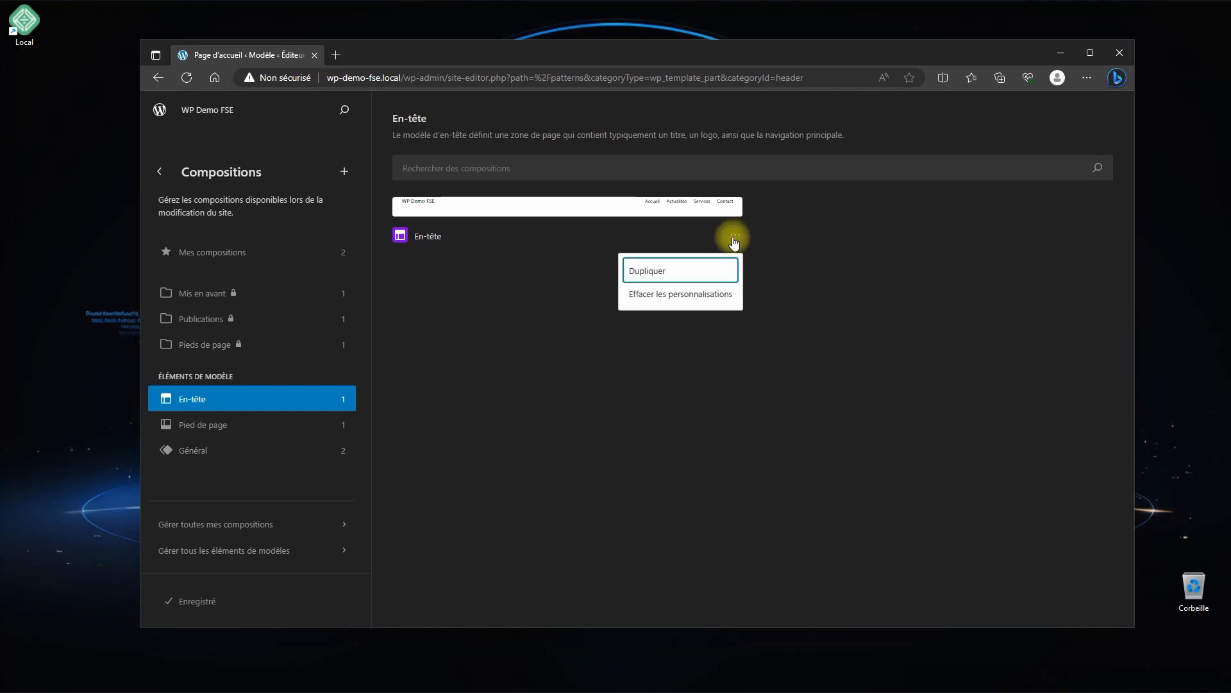
pyautogui.click(648, 272)
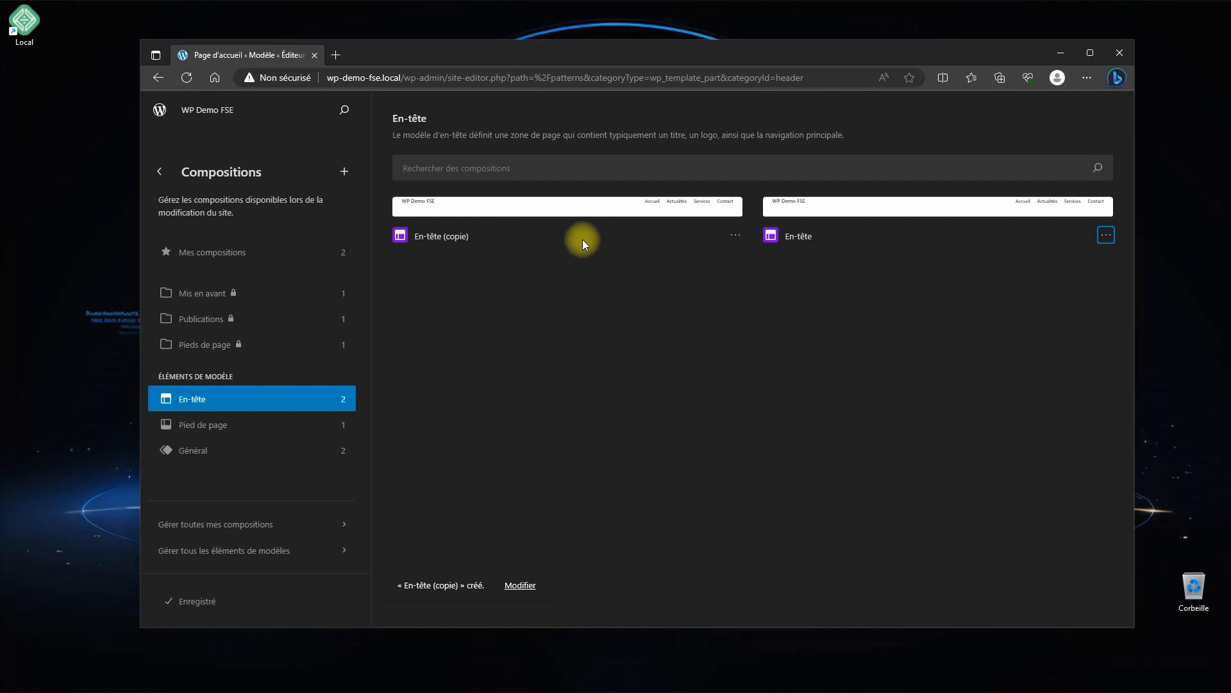
pyautogui.click(550, 213)
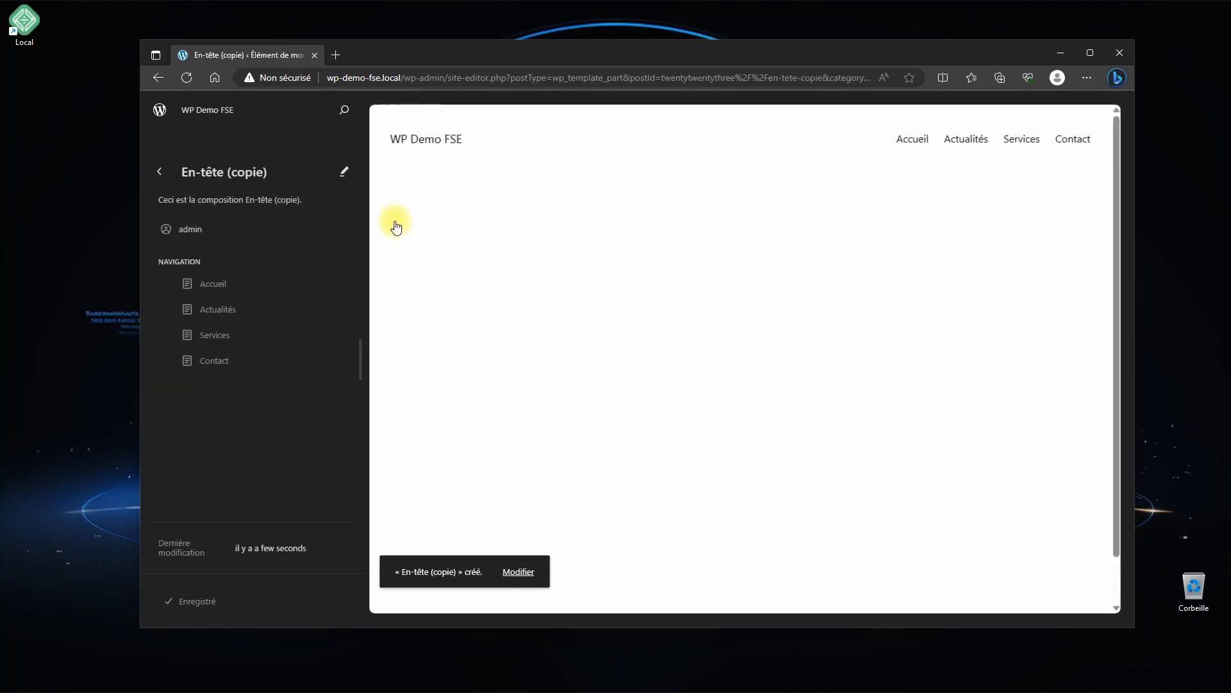
pyautogui.click(345, 173)
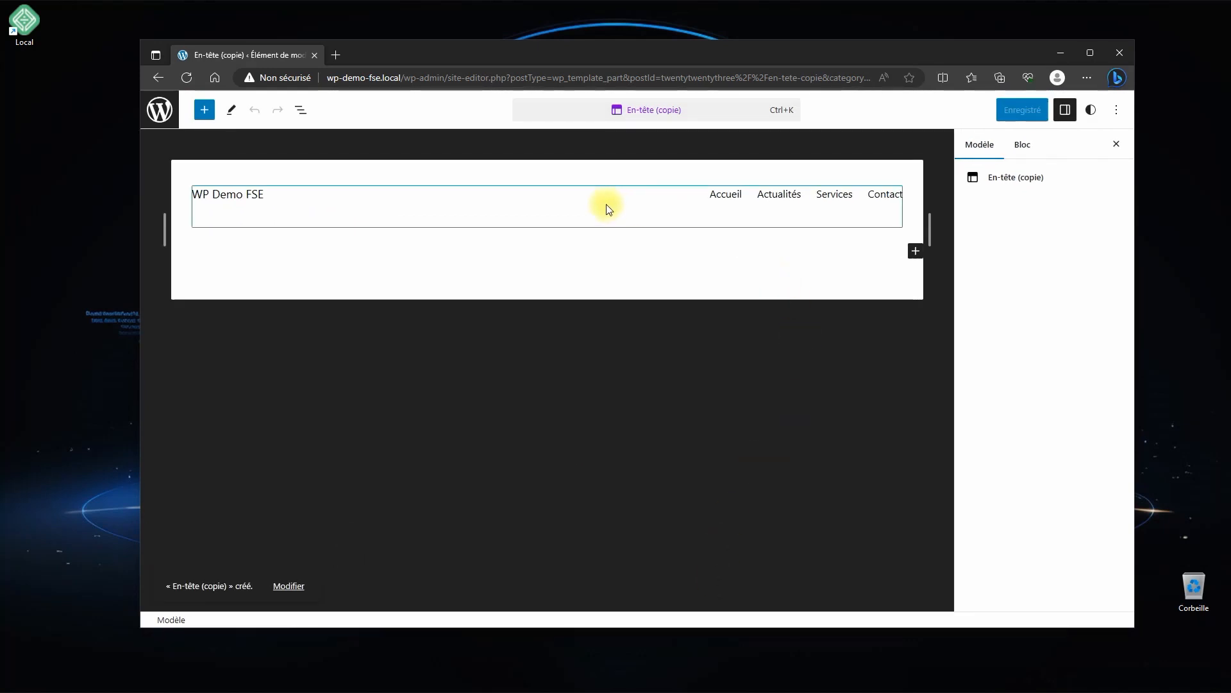
# Set the background of the header copy's Groupe block to the default colour Orange vif lumineux (#FF6900)
pyautogui.click(301, 110)
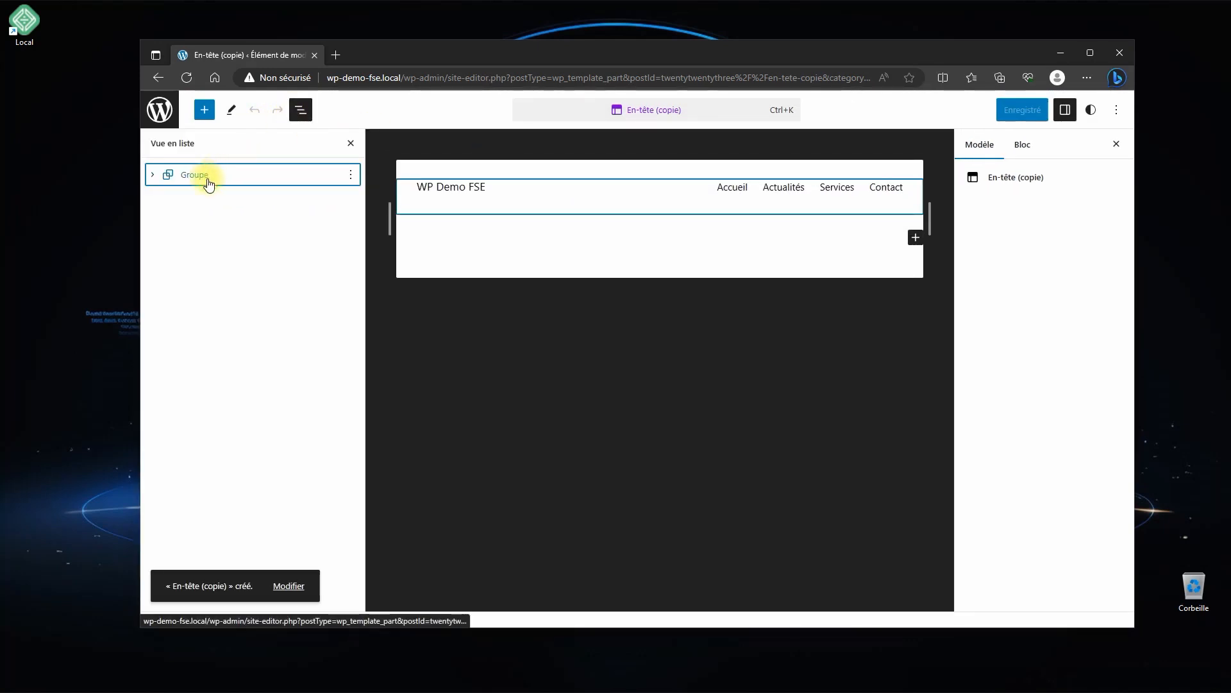
pyautogui.click(206, 178)
pyautogui.click(1080, 274)
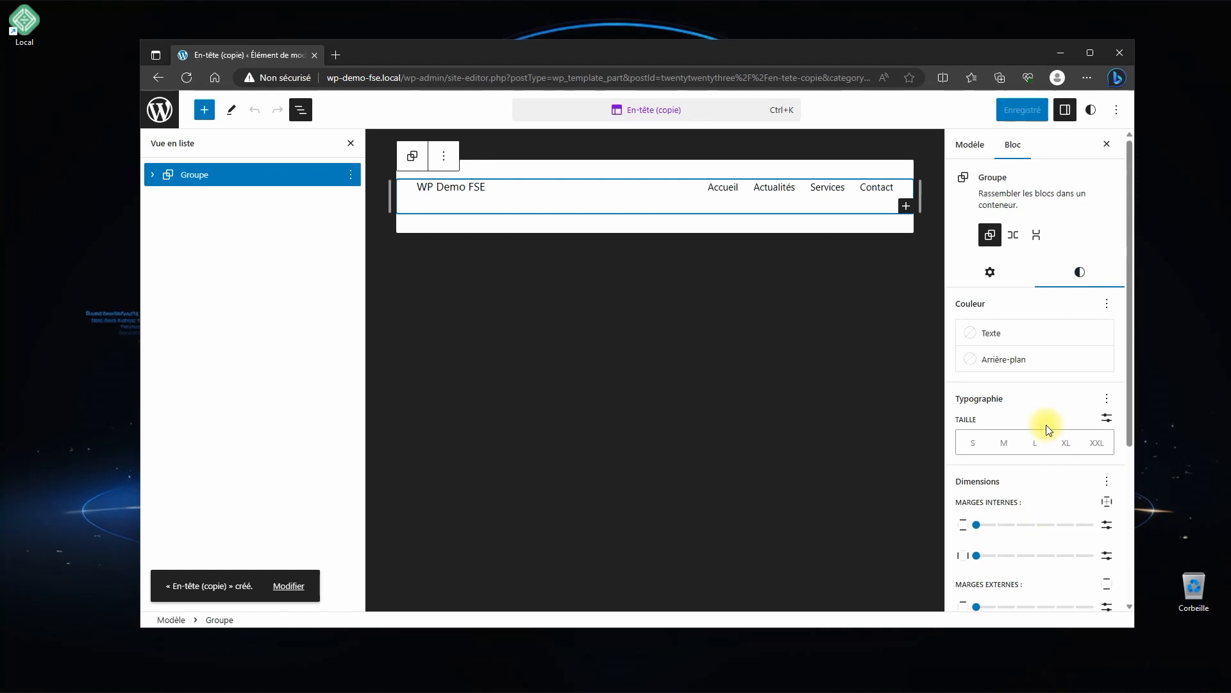
pyautogui.scroll(-1, 1049, 428)
pyautogui.click(1010, 288)
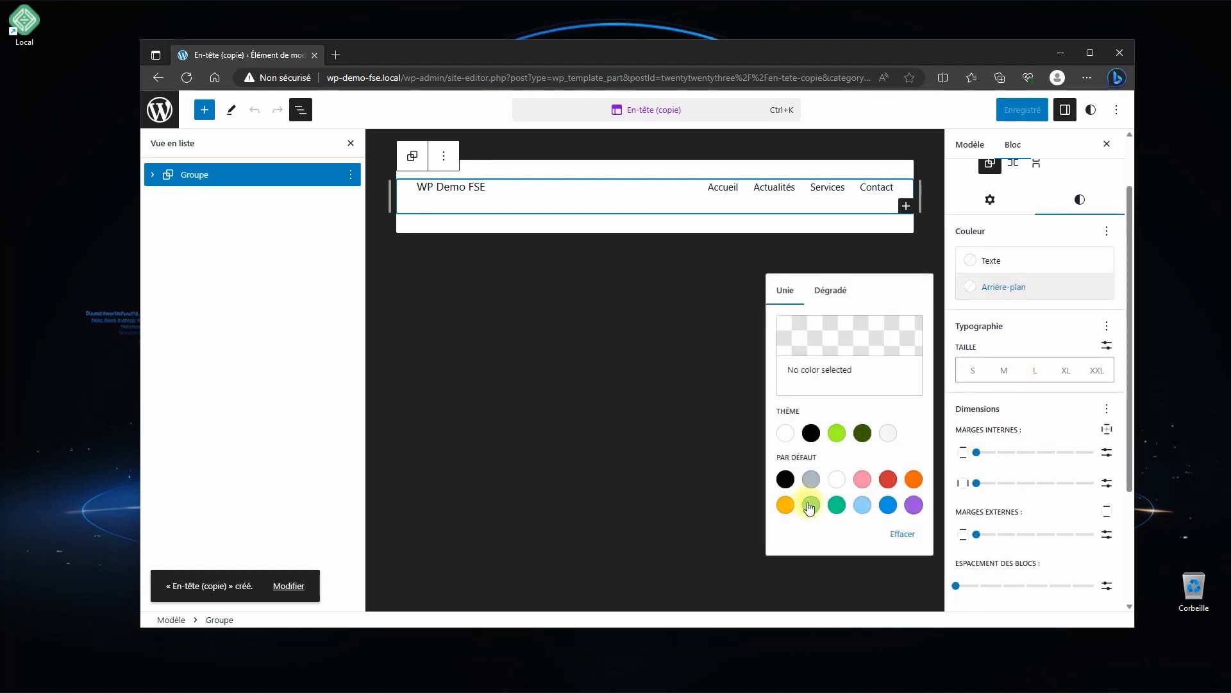
pyautogui.click(914, 480)
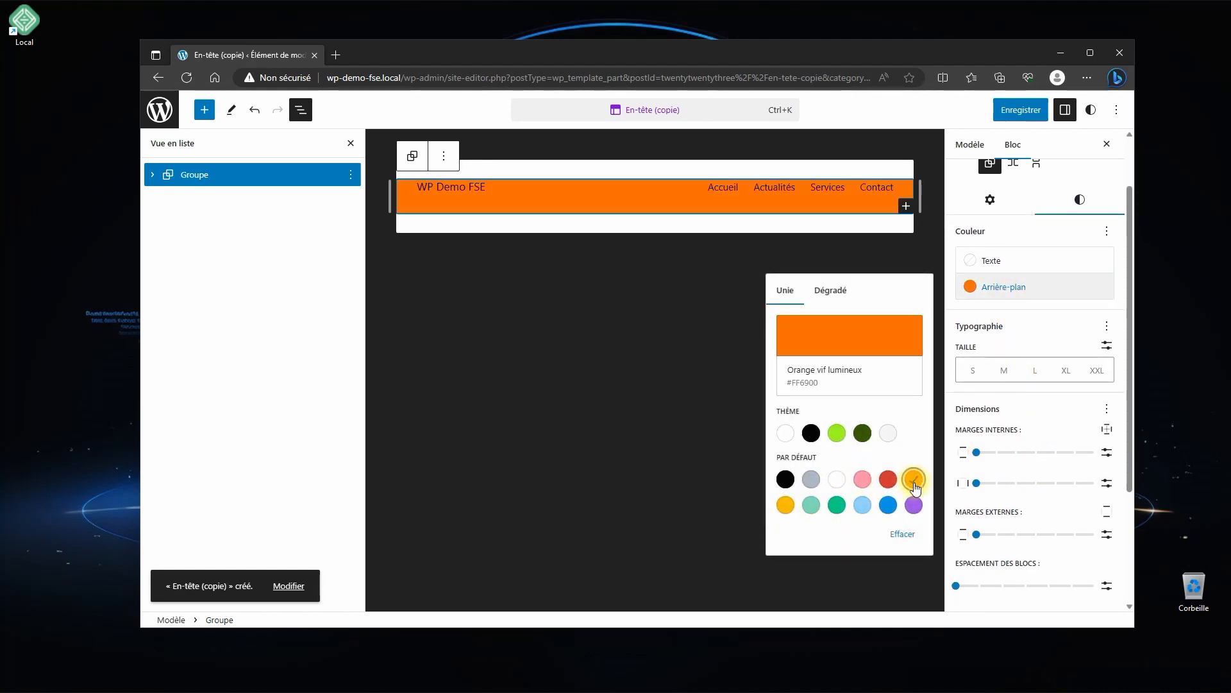
pyautogui.click(1073, 239)
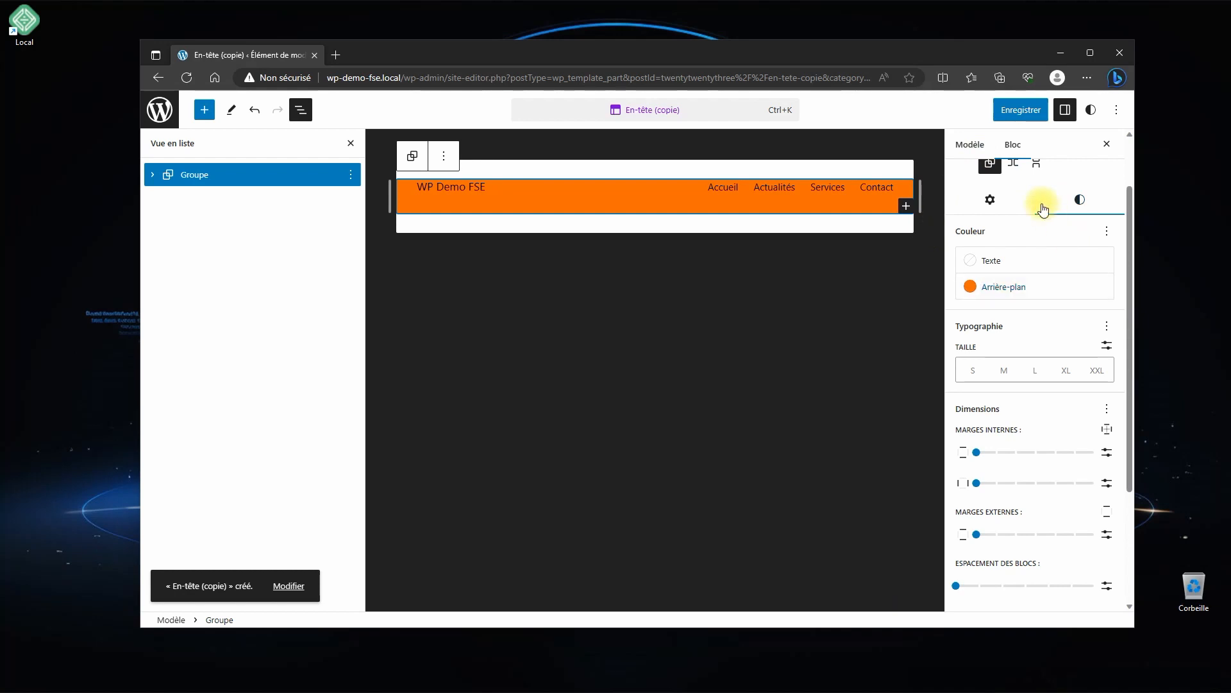
# Save the recoloured header copy and return to the list of En-tête template parts
pyautogui.click(1020, 110)
pyautogui.click(1009, 113)
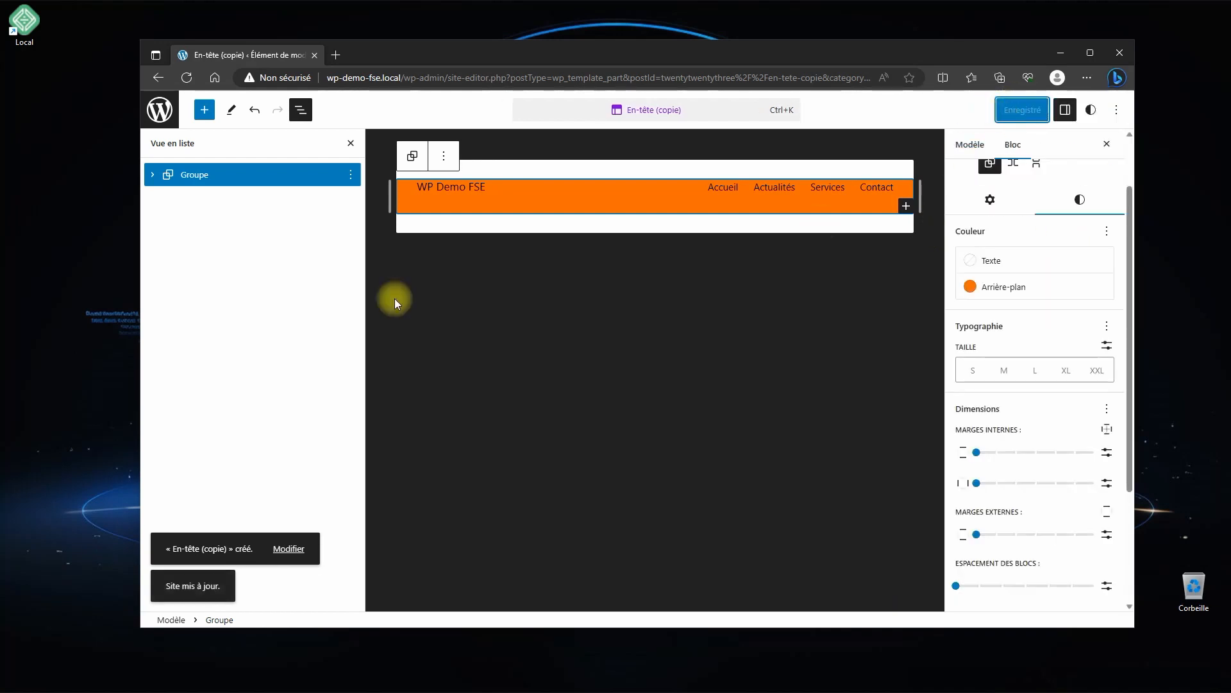
pyautogui.click(163, 116)
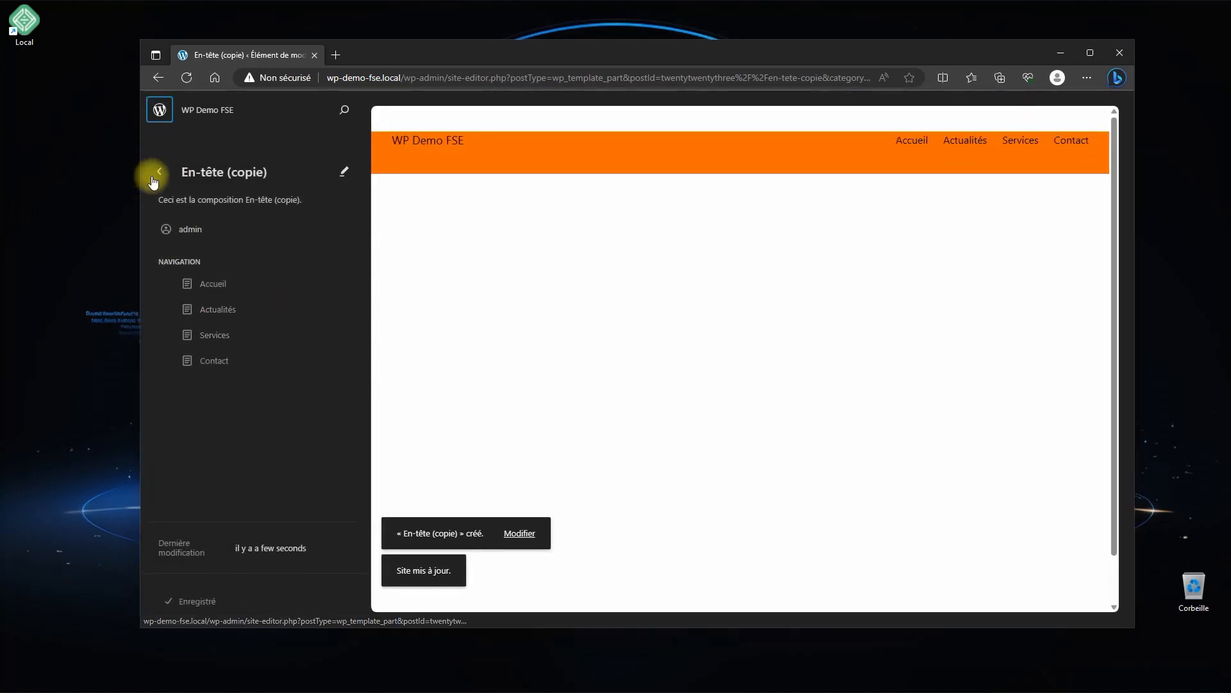
pyautogui.click(160, 173)
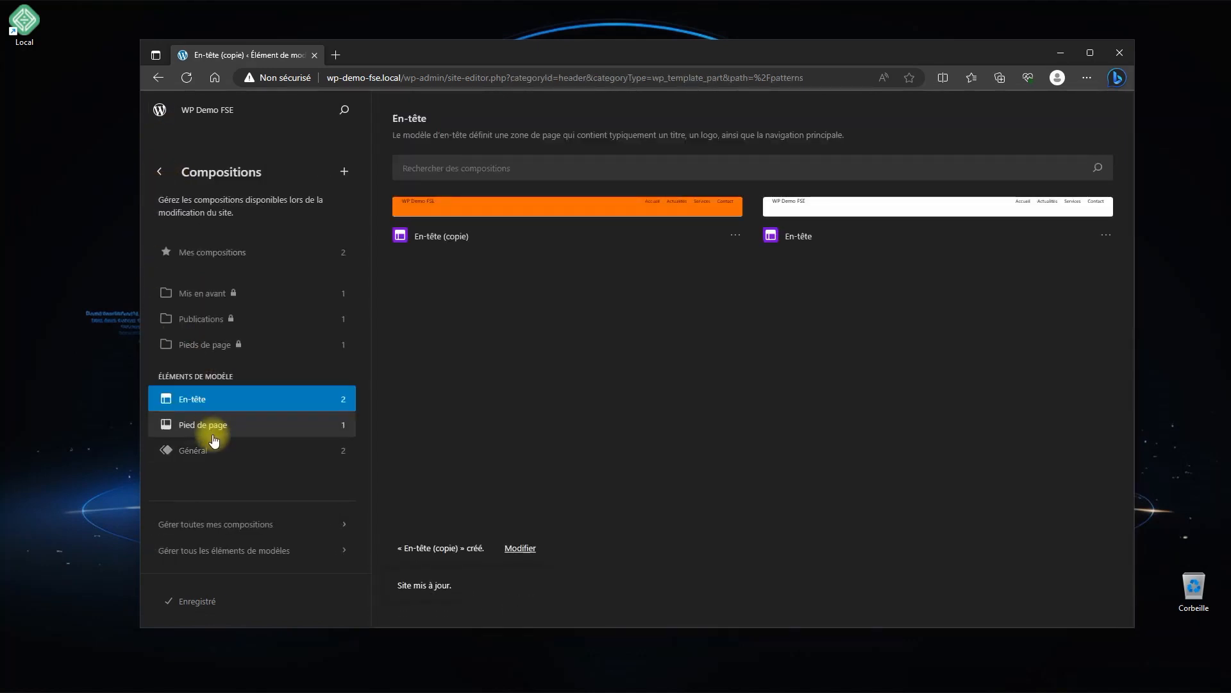
pyautogui.click(201, 409)
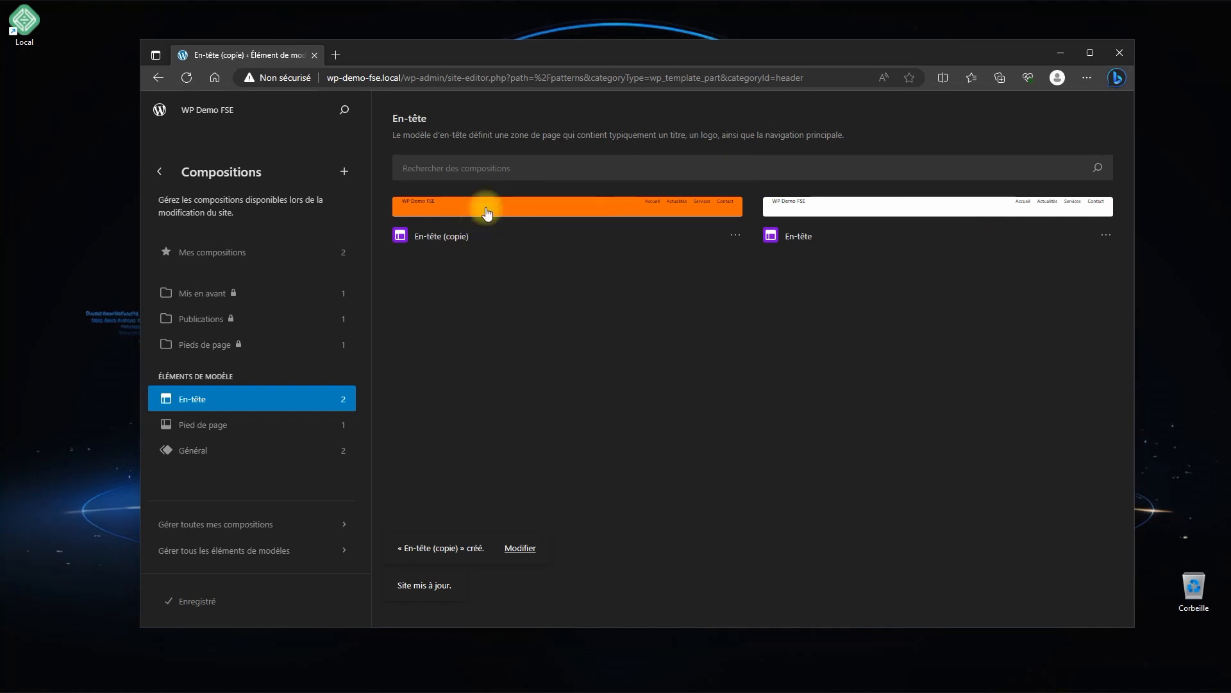
# Create a new template part named Header3 in the En-tête zone
pyautogui.click(345, 173)
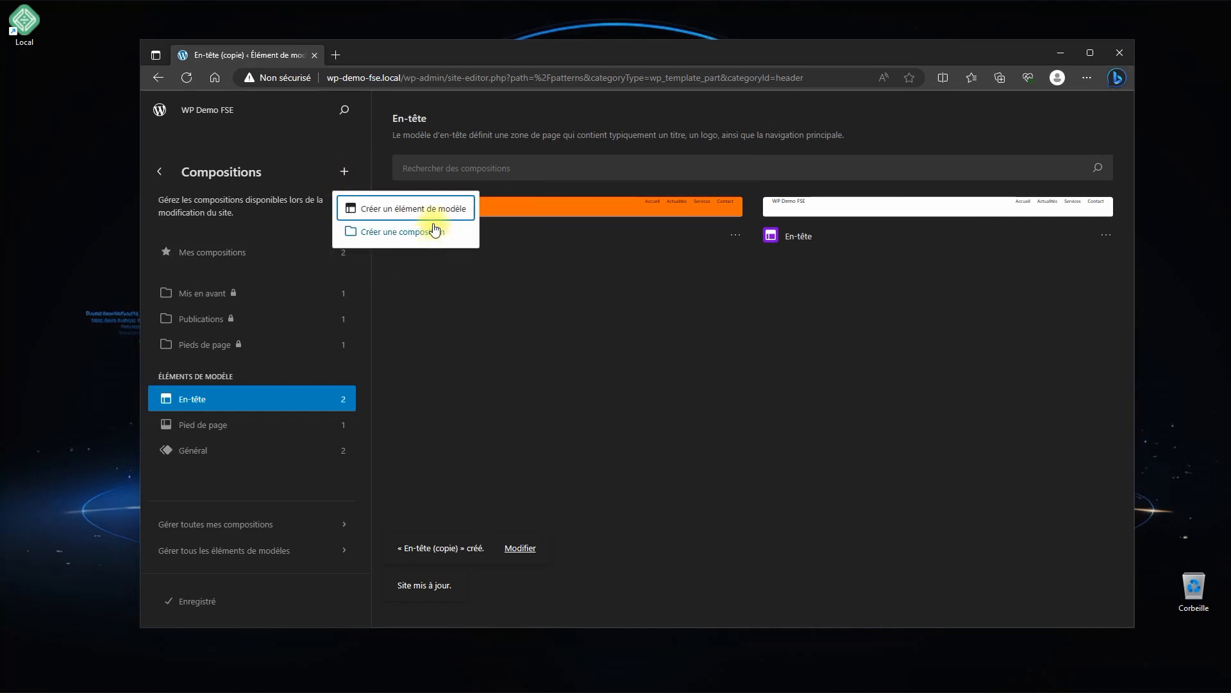
pyautogui.click(396, 215)
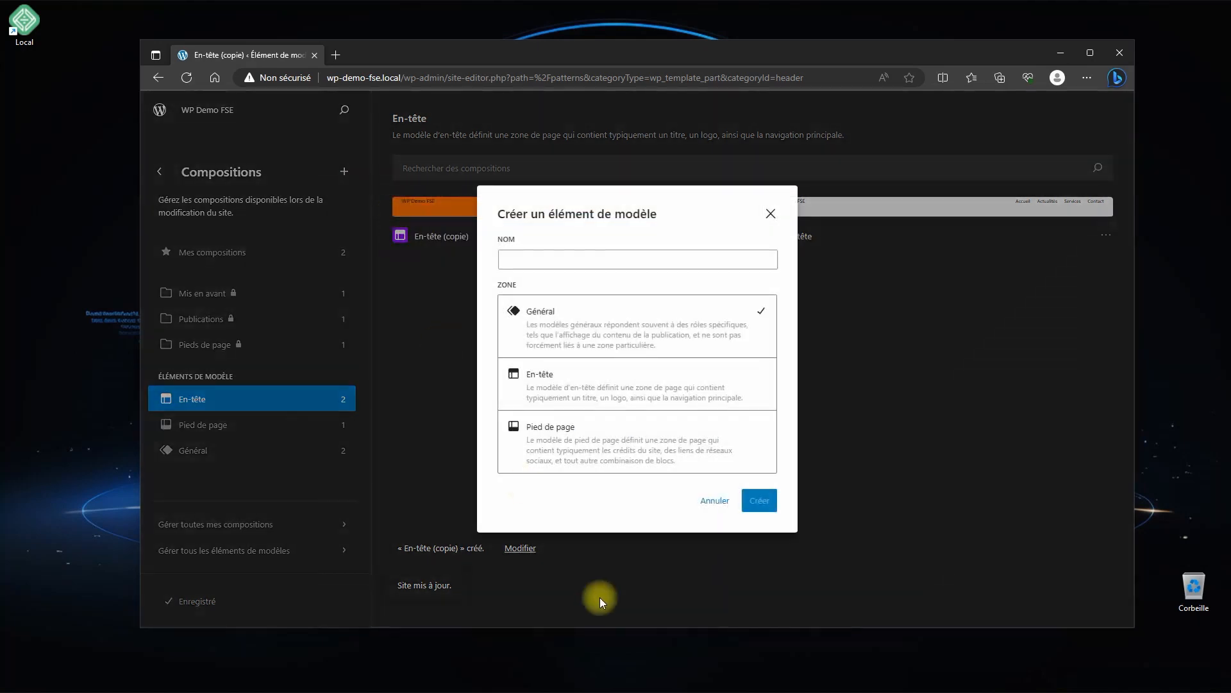
pyautogui.click(588, 260)
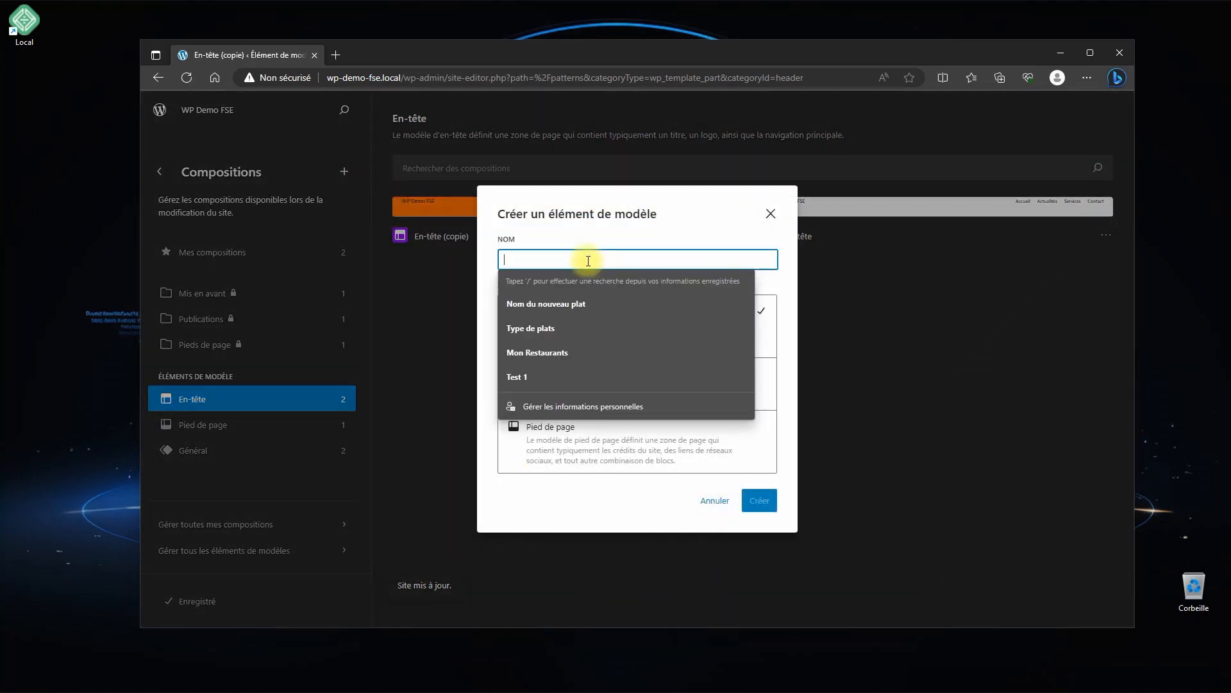
pyautogui.write('Header3')
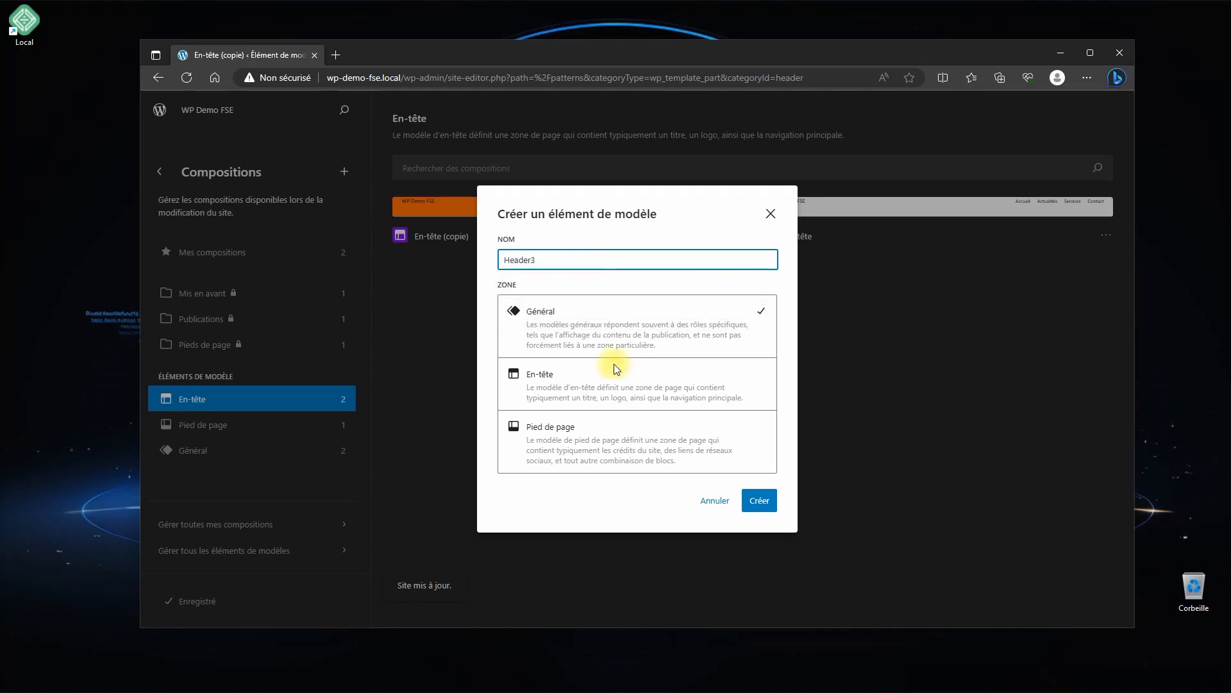
pyautogui.click(564, 395)
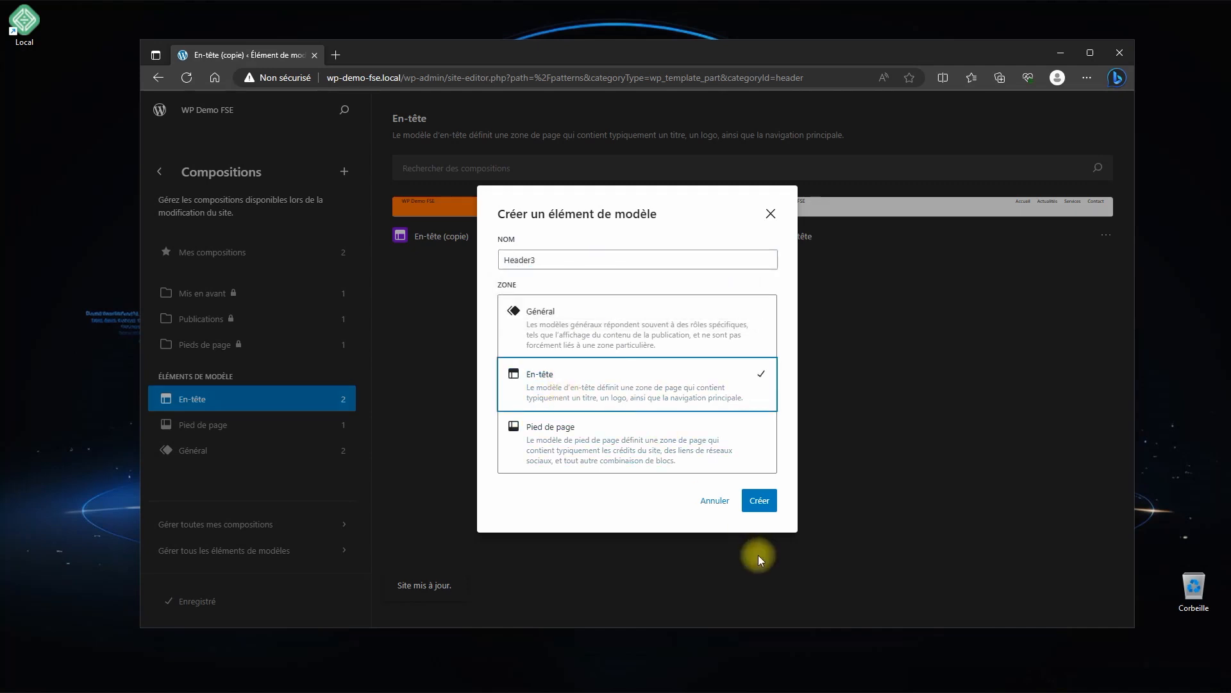
pyautogui.click(760, 504)
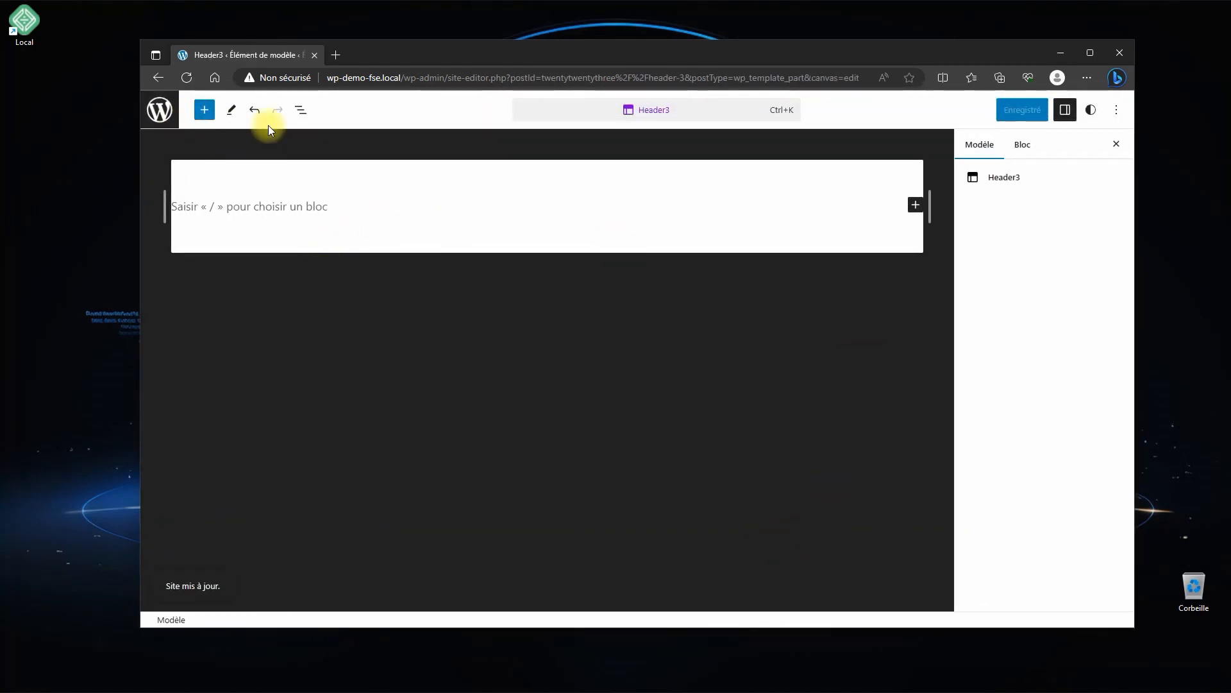
# Insert the "Header with hero image" pattern from the En-têtes category into the empty Header3 template part
pyautogui.click(299, 110)
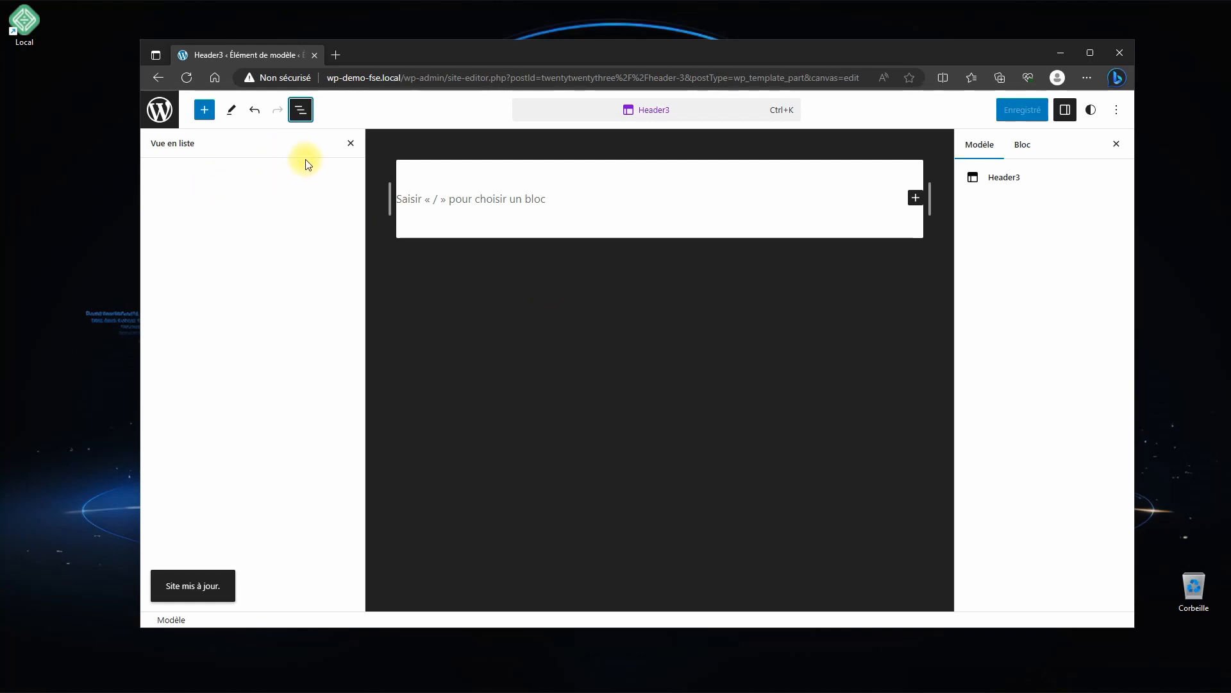
pyautogui.click(205, 110)
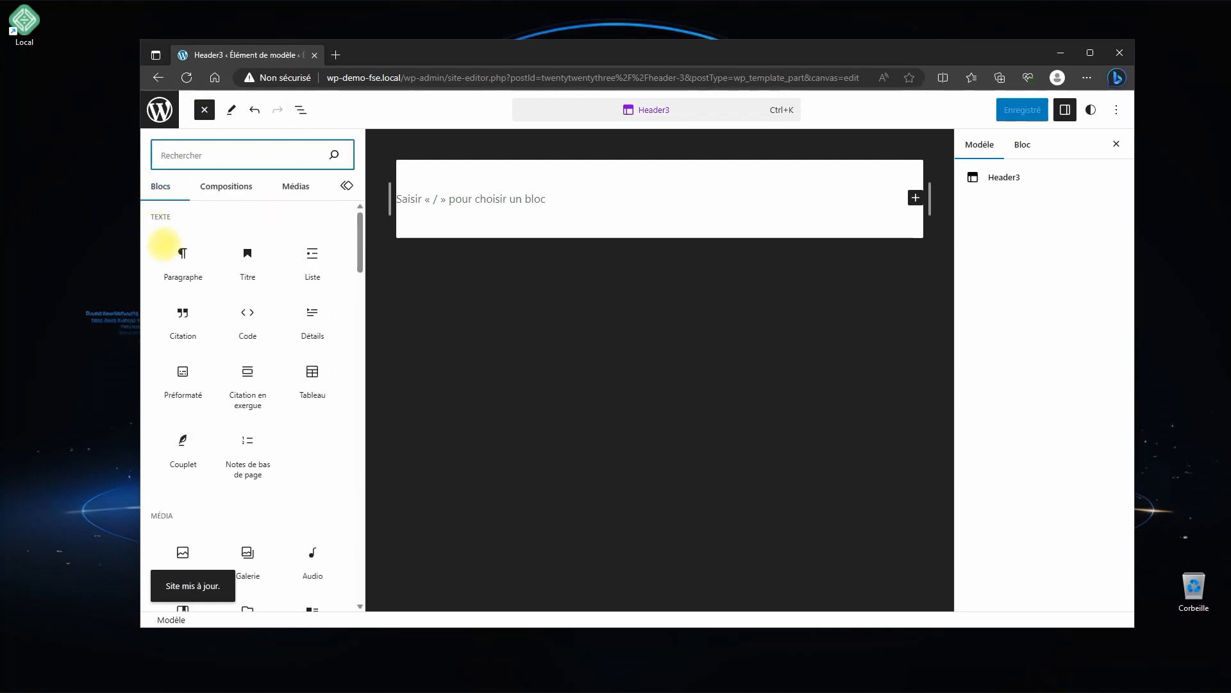
pyautogui.click(233, 191)
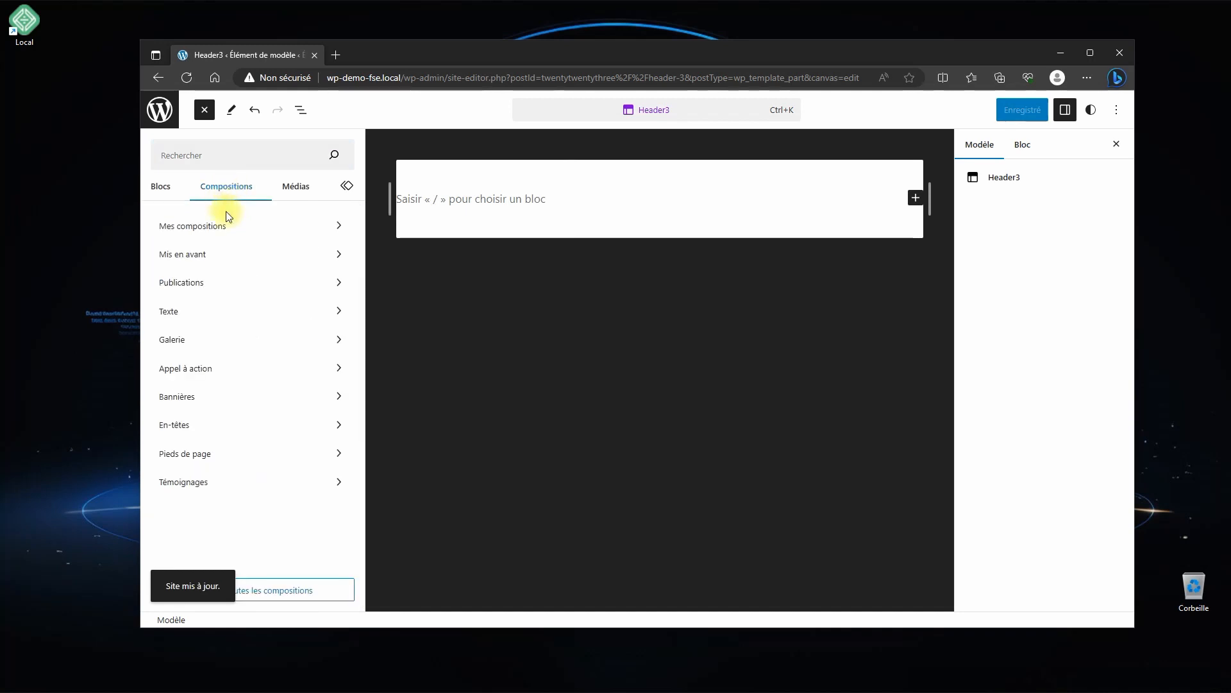
pyautogui.click(179, 431)
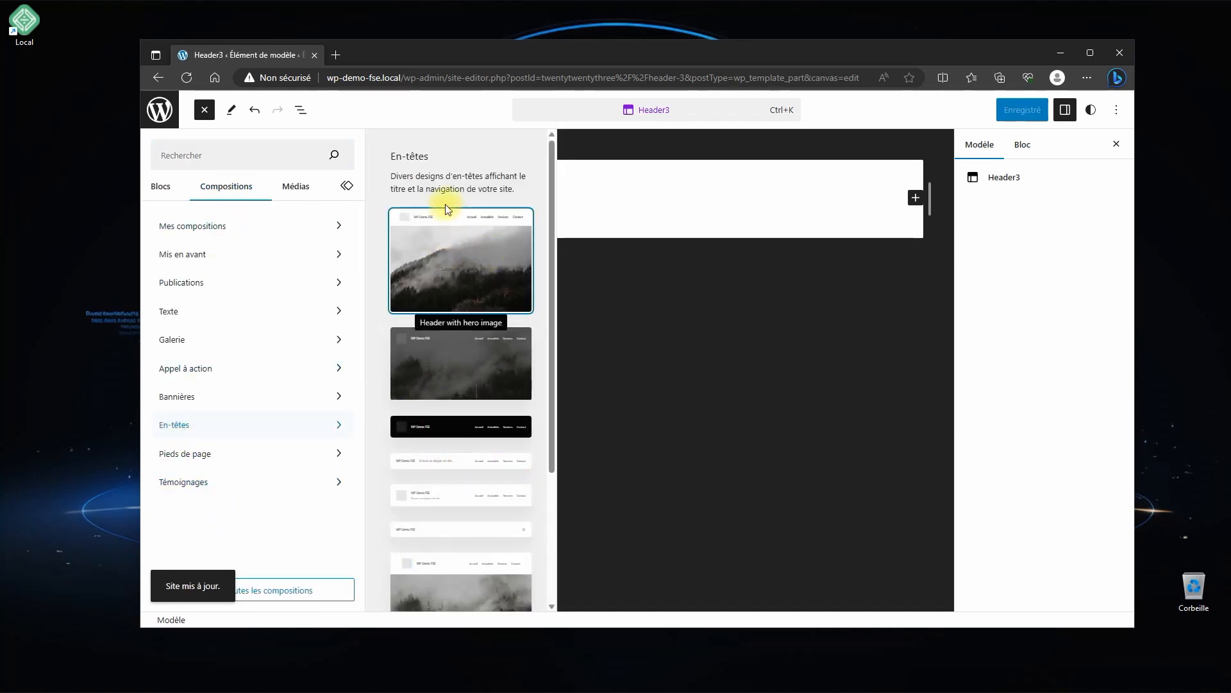
pyautogui.click(452, 271)
pyautogui.click(970, 573)
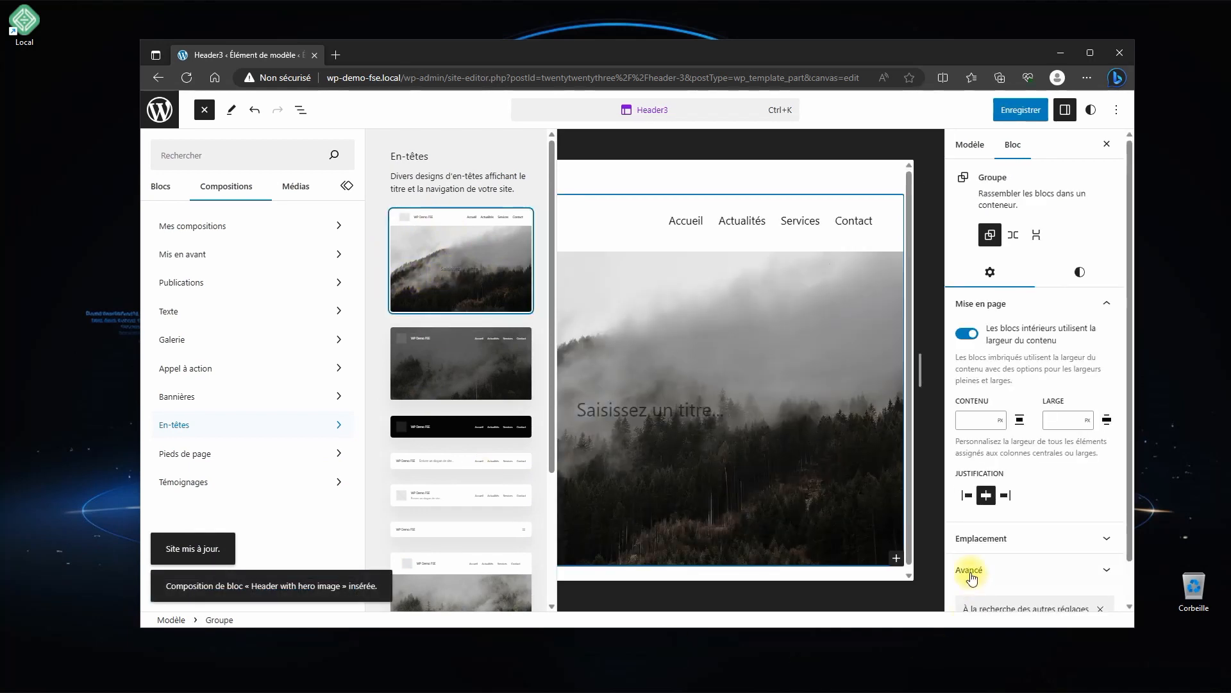
pyautogui.click(796, 182)
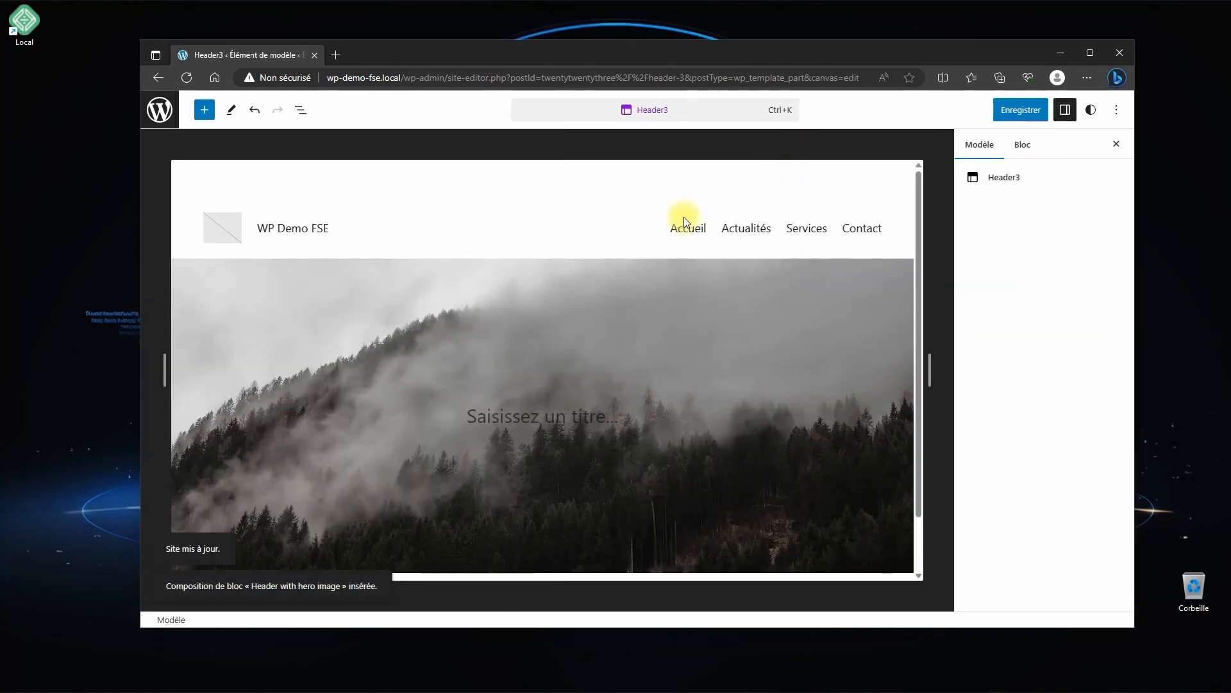
# Save the Header3 template part and return to the list of all template parts
pyautogui.click(1022, 114)
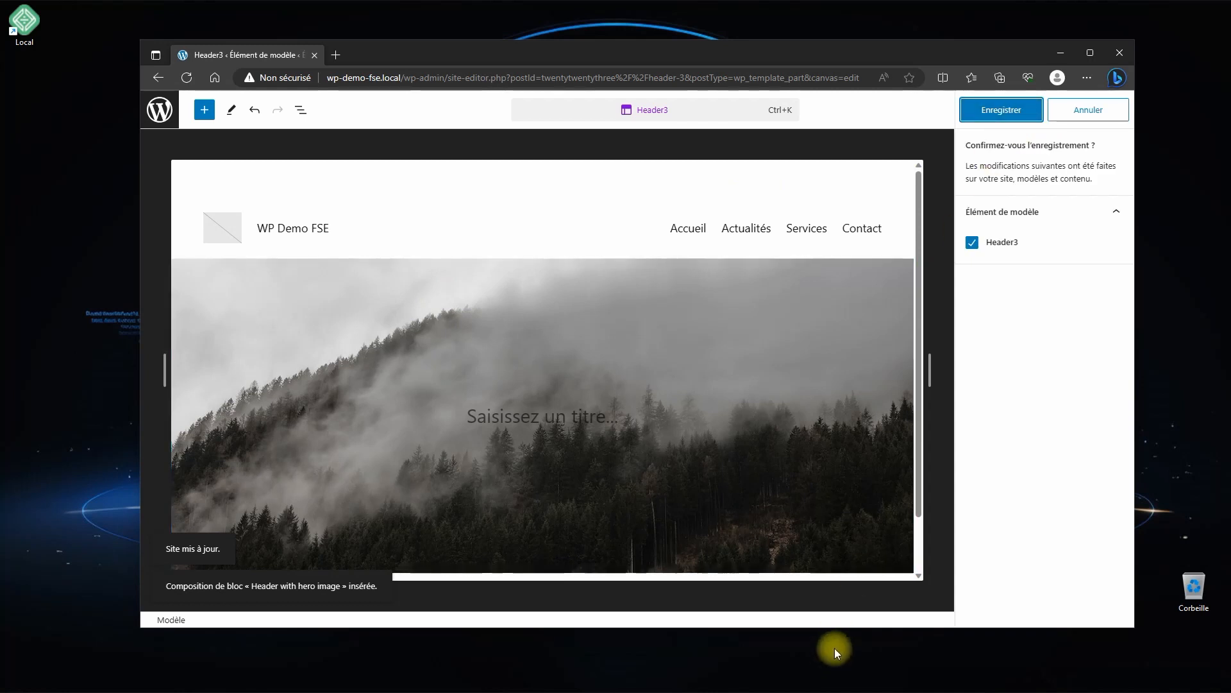
pyautogui.click(1005, 111)
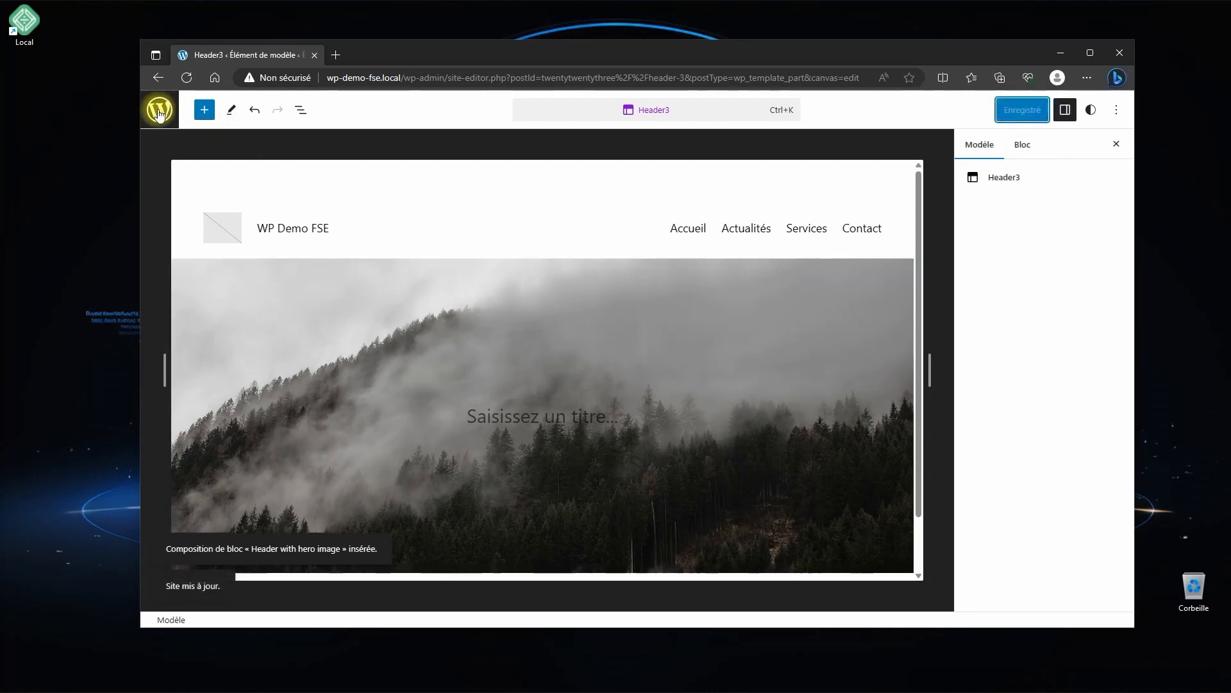
pyautogui.click(159, 110)
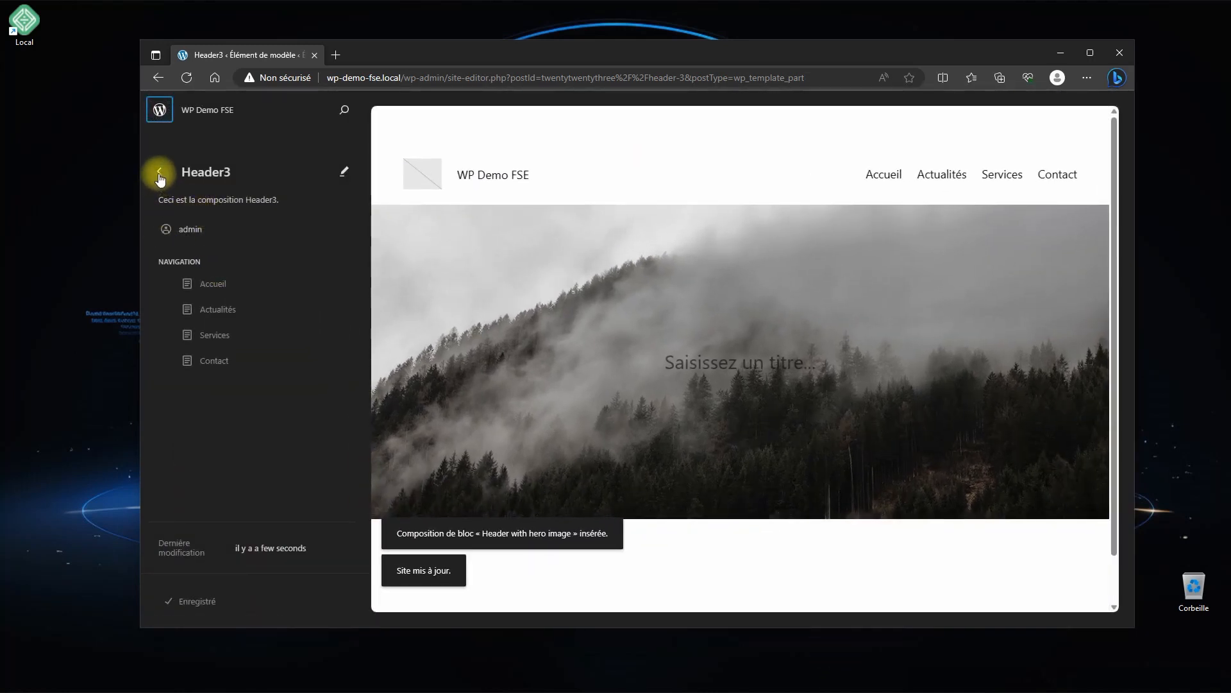
pyautogui.click(159, 171)
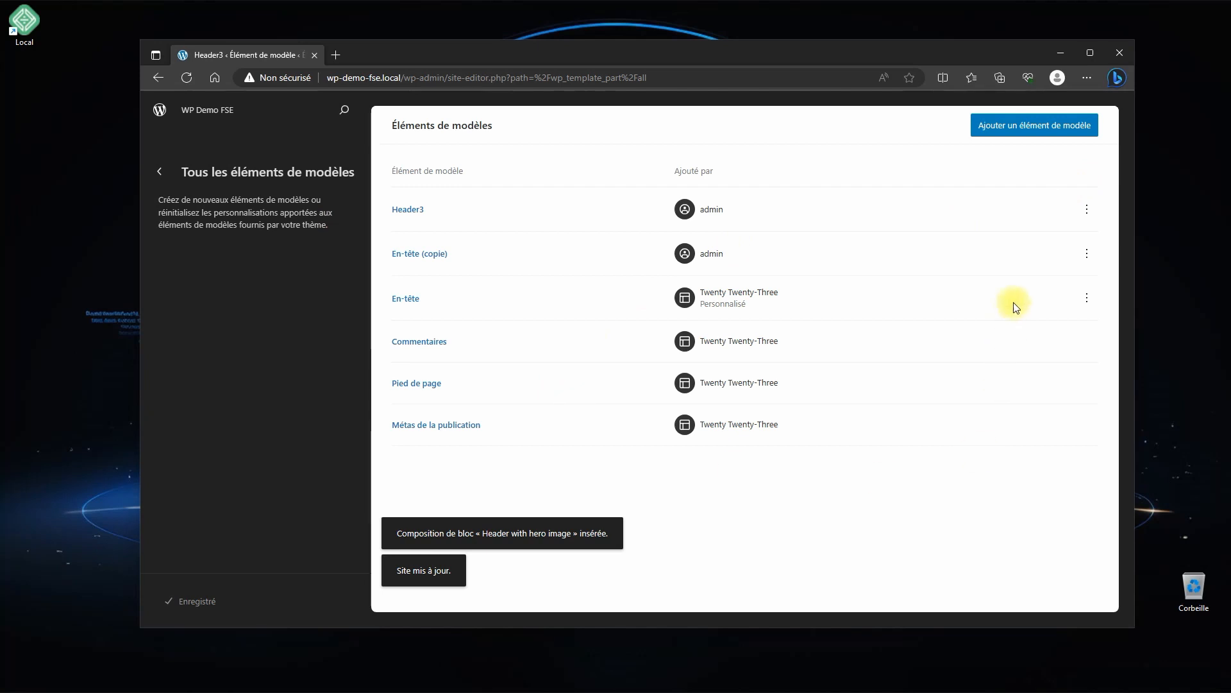
# Check which actions are available for the En-tête, En-tête (copie) and Header3 template parts
pyautogui.click(1088, 304)
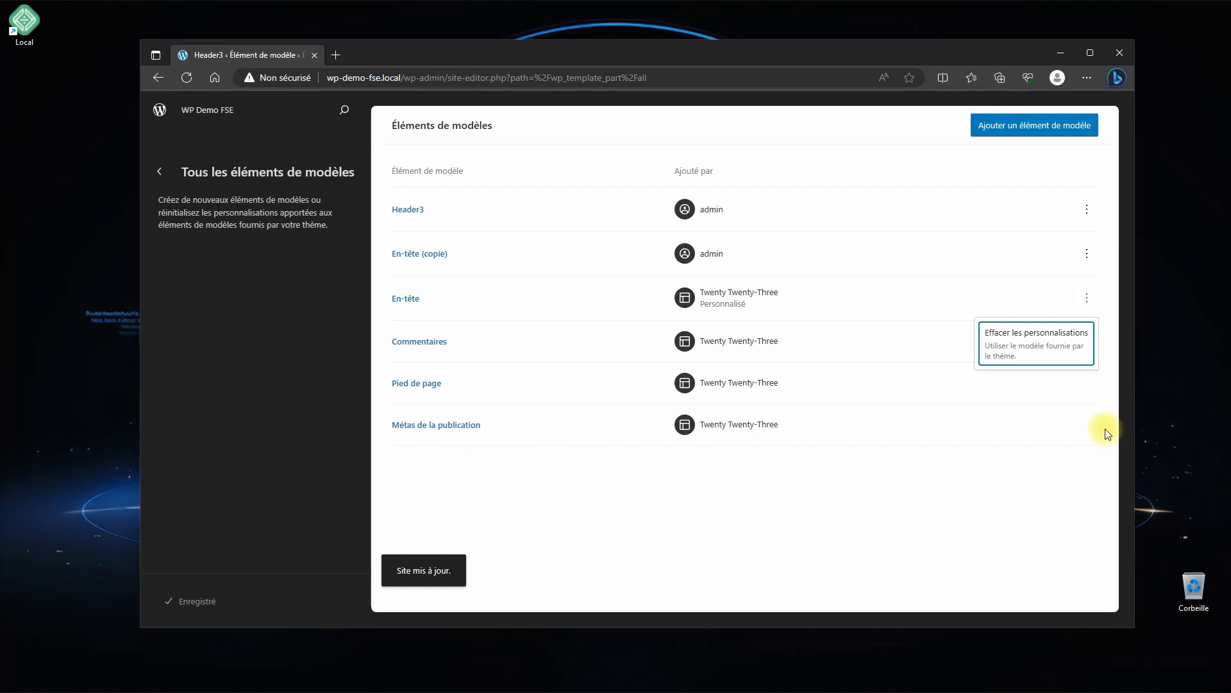
pyautogui.click(1089, 254)
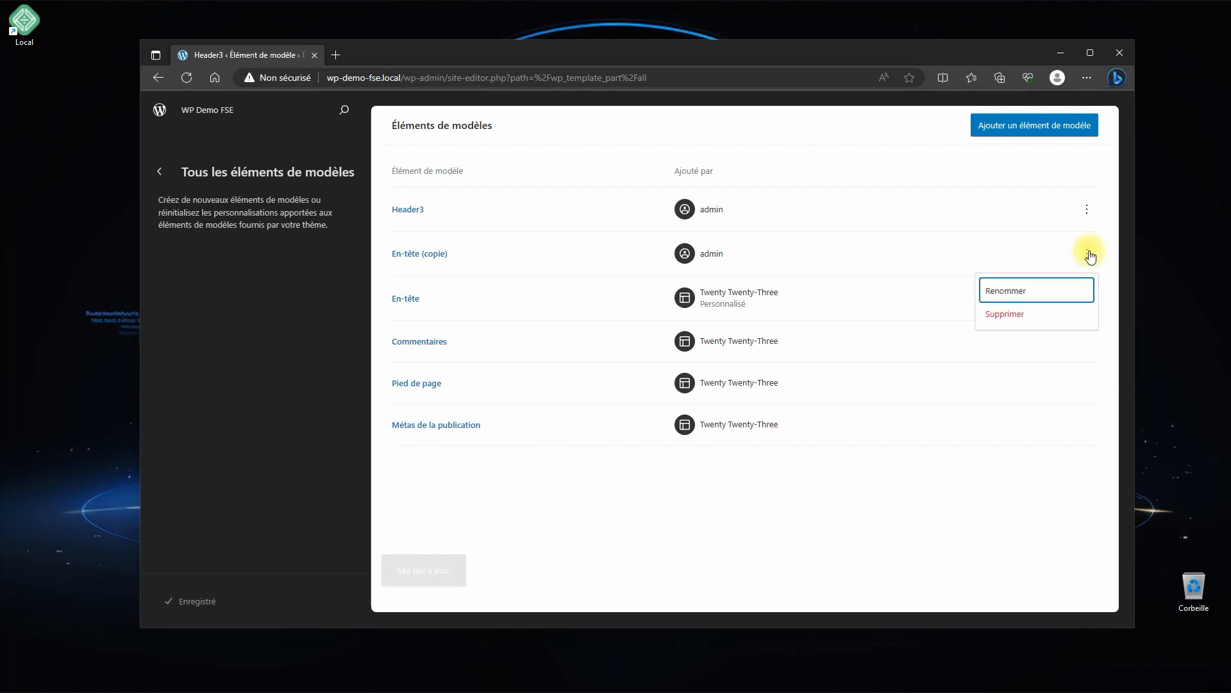
pyautogui.click(1087, 209)
pyautogui.click(795, 489)
# Return to Compositions and view the template parts in the En-tête and Pied de page categories
pyautogui.click(160, 172)
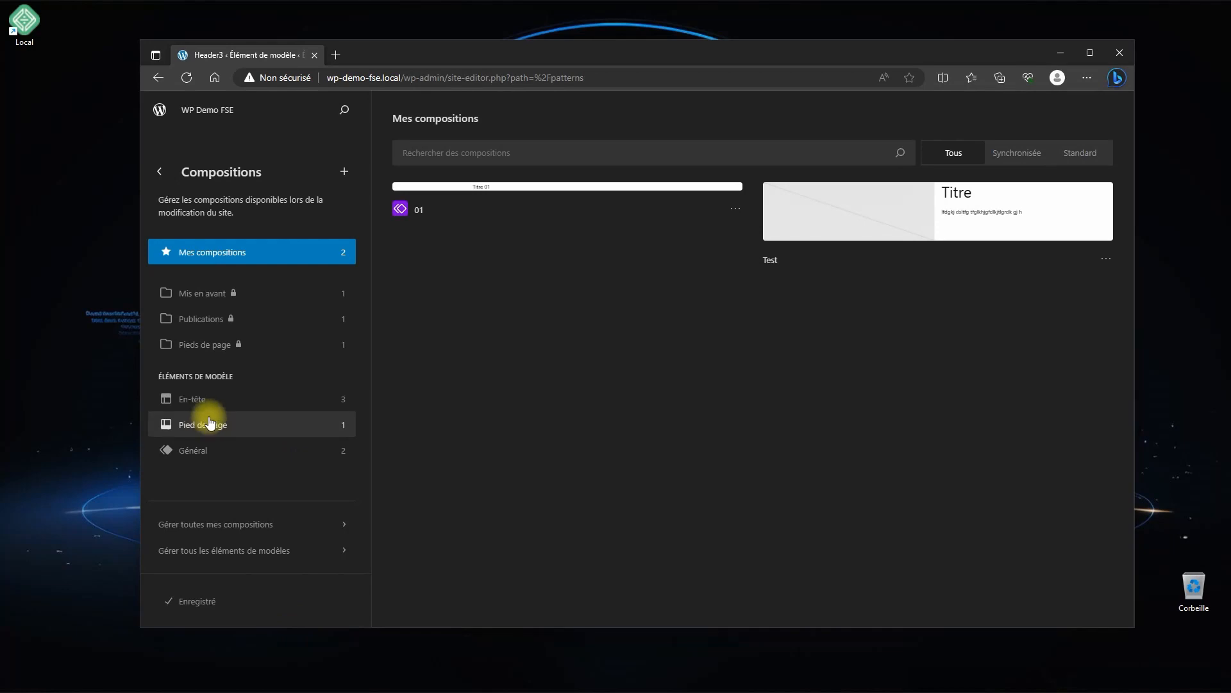
pyautogui.click(199, 400)
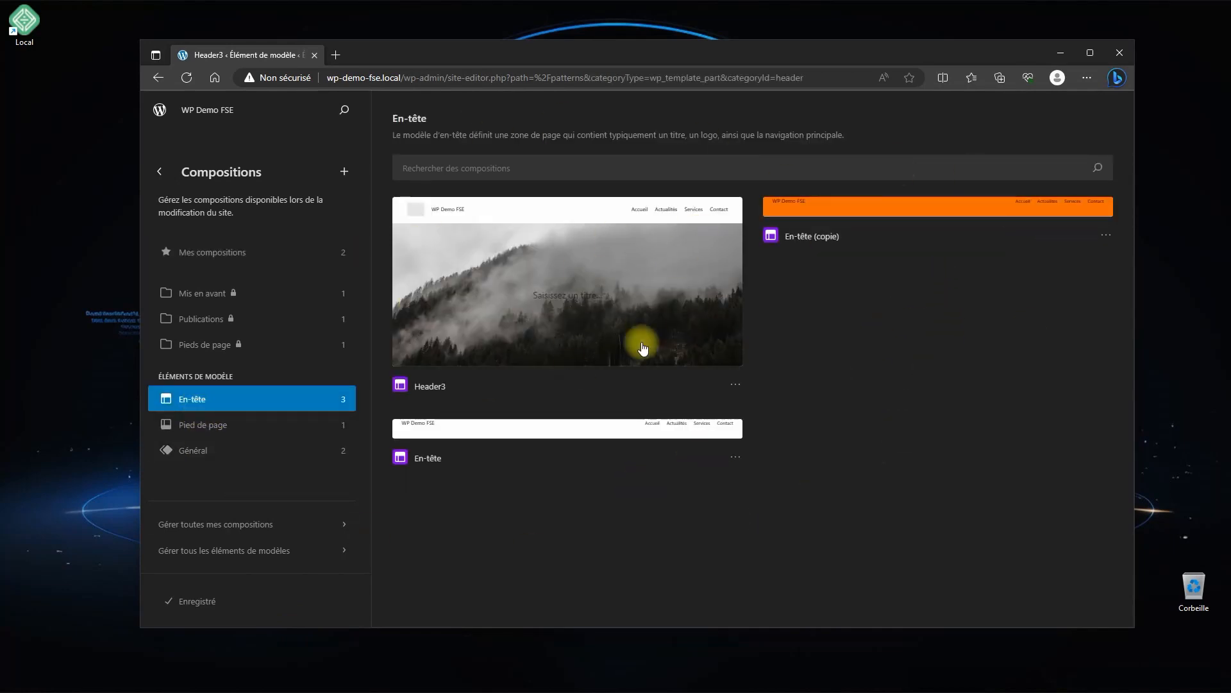
pyautogui.click(200, 428)
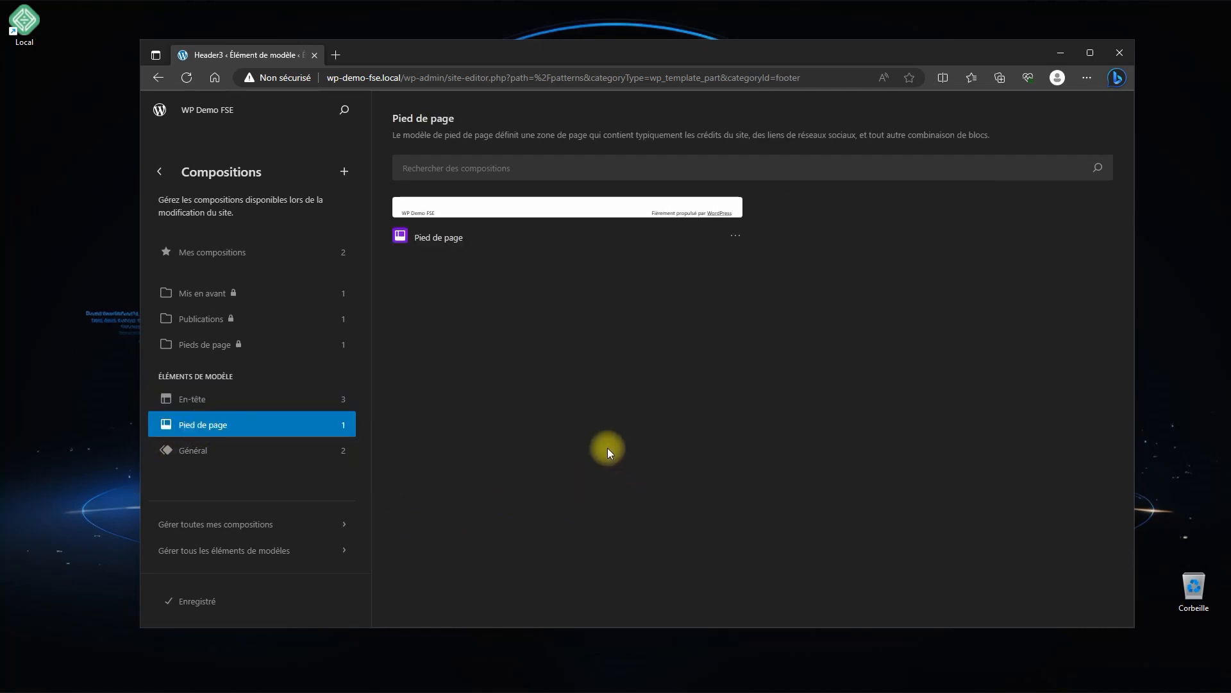
# Create a new template part named Footer2 in the Pied de page zone
pyautogui.click(345, 172)
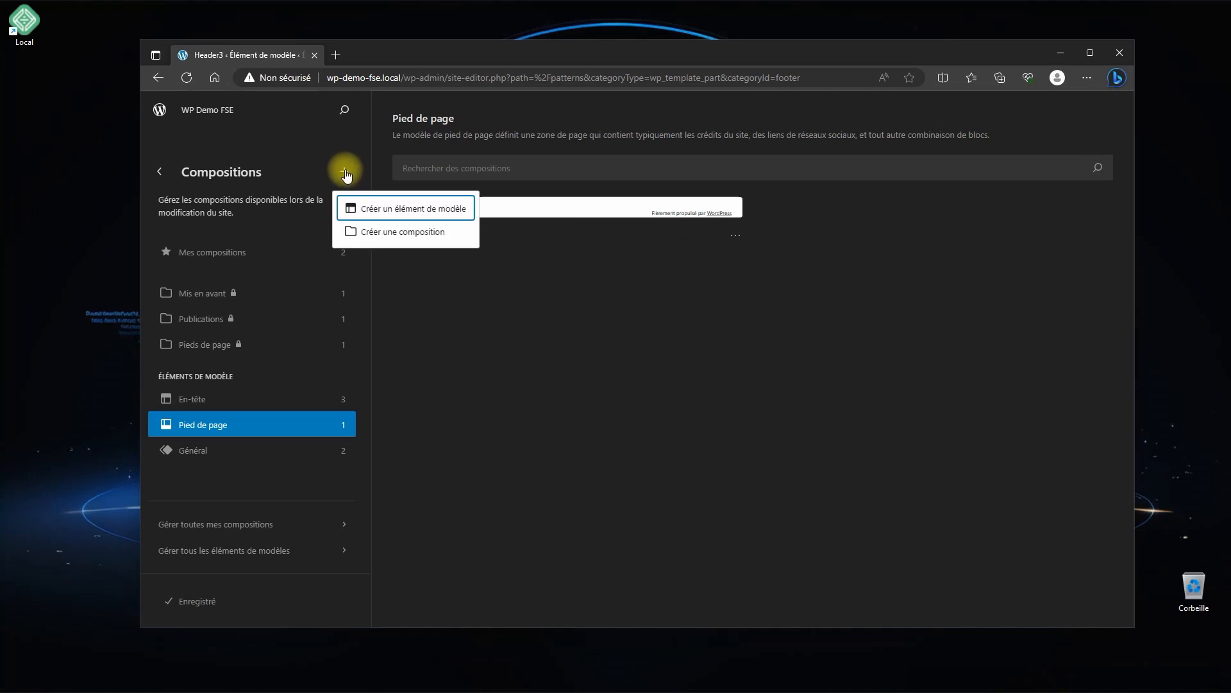
pyautogui.click(400, 211)
pyautogui.click(597, 262)
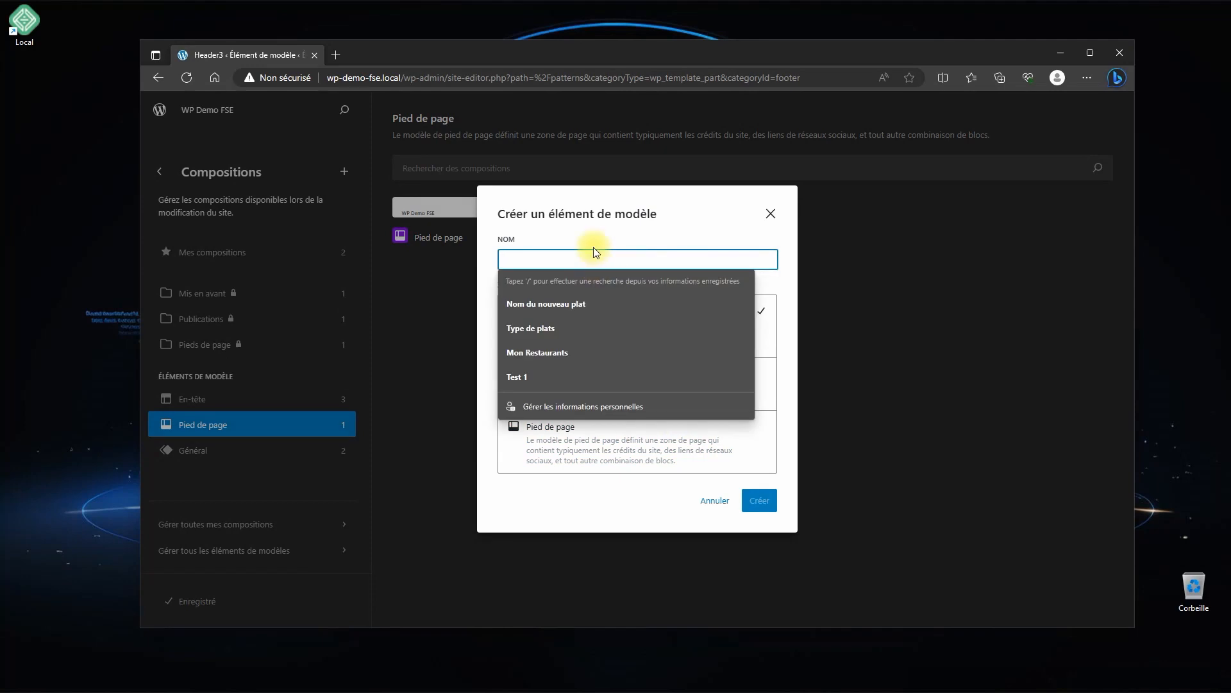
pyautogui.write('Footer')
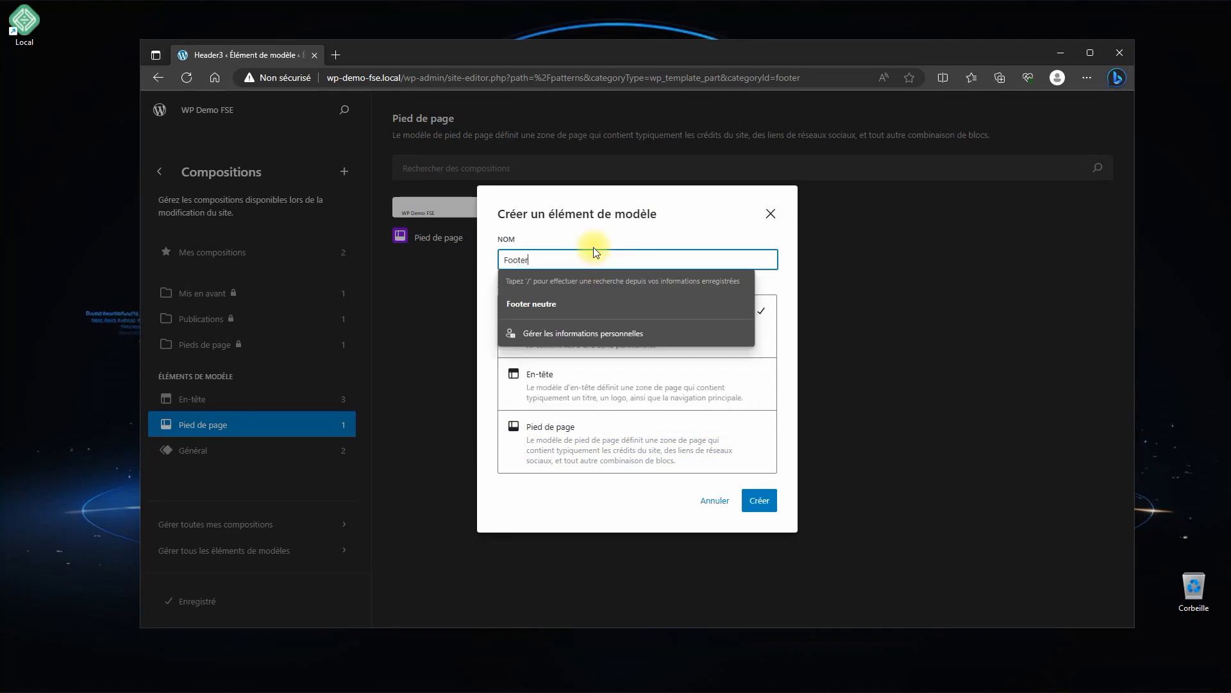
pyautogui.write('2')
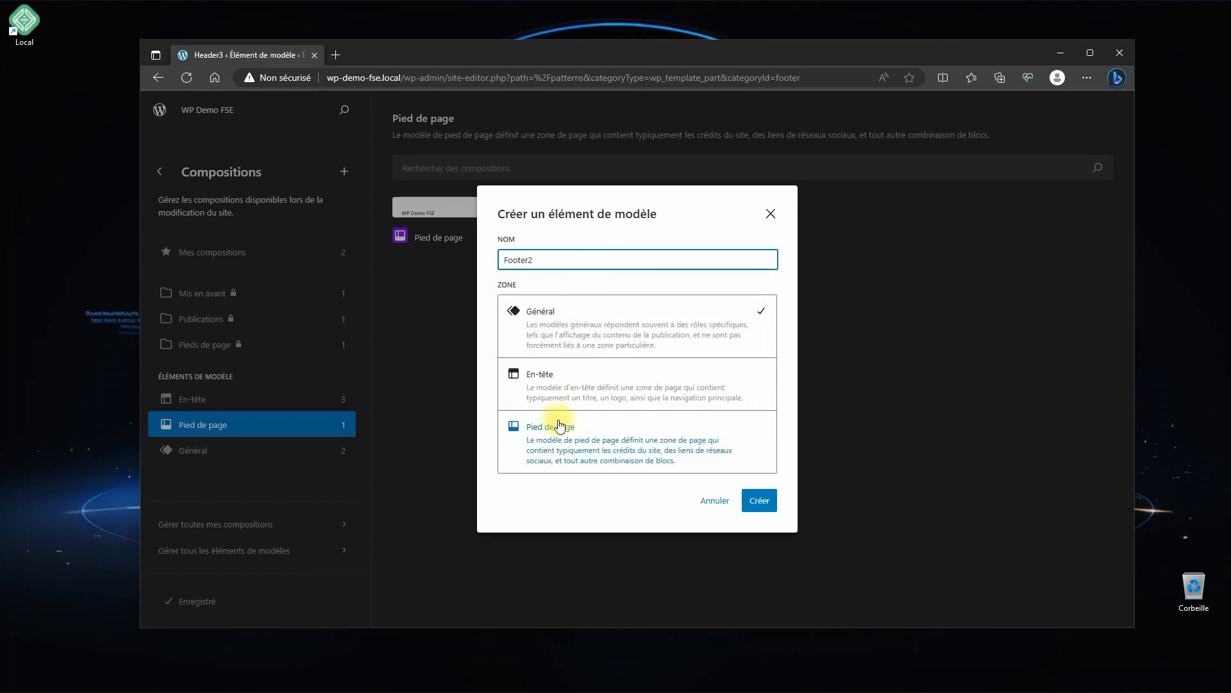
pyautogui.click(566, 441)
pyautogui.click(759, 501)
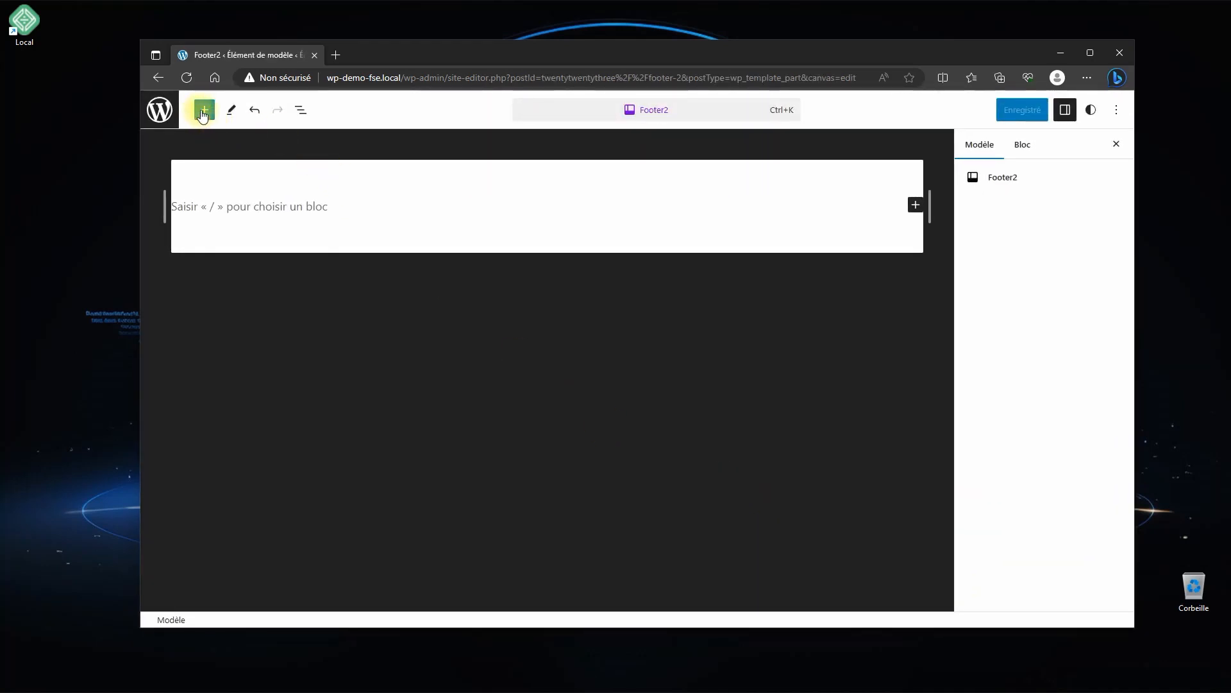
# Insert the "Fullwidth footer with background color and three columns" pattern from the Pieds de page category into Footer2
pyautogui.click(203, 110)
pyautogui.click(223, 191)
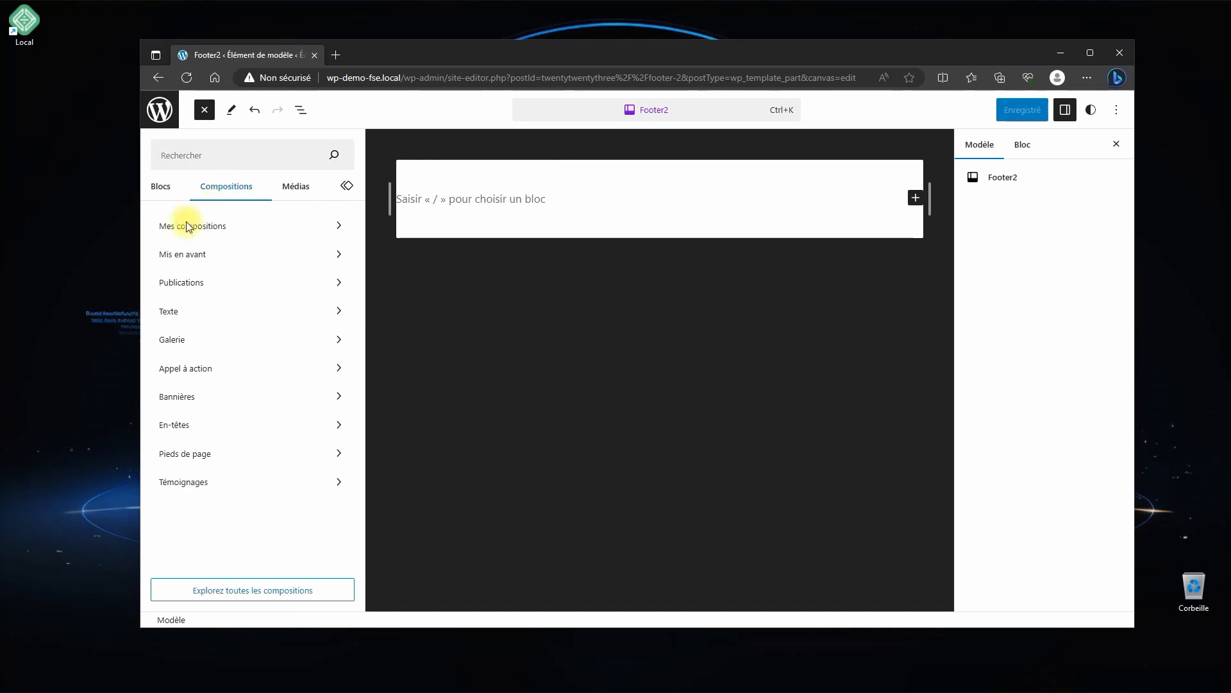
pyautogui.click(187, 455)
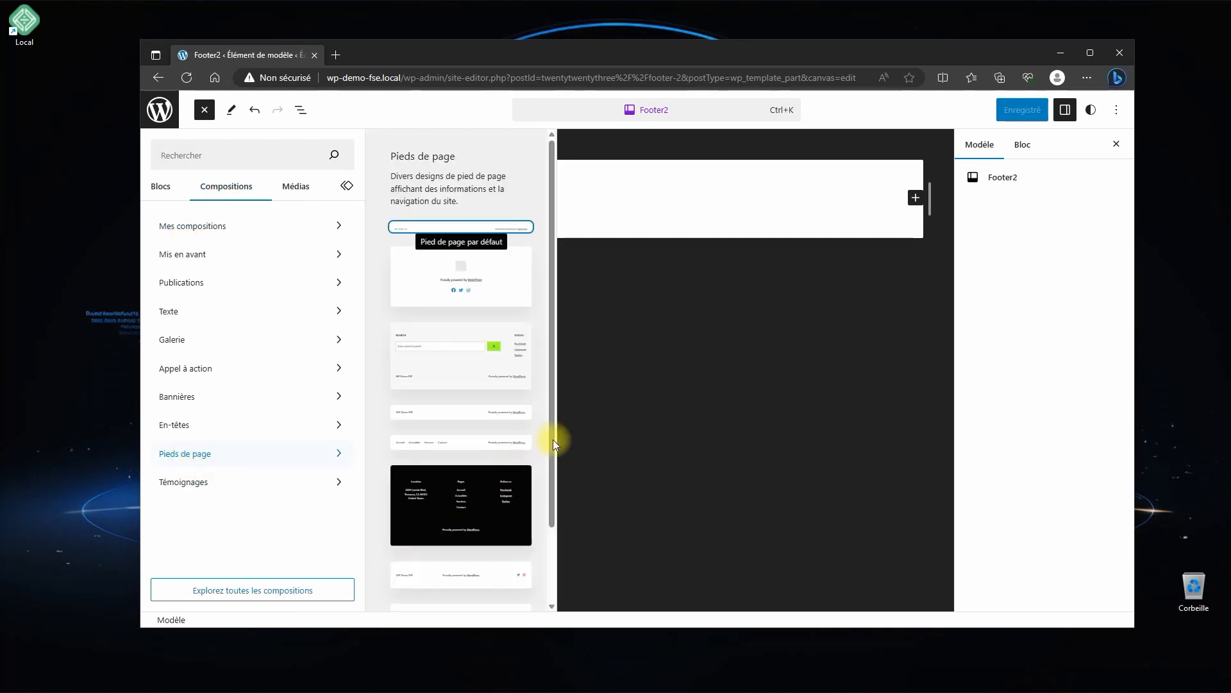
pyautogui.click(470, 490)
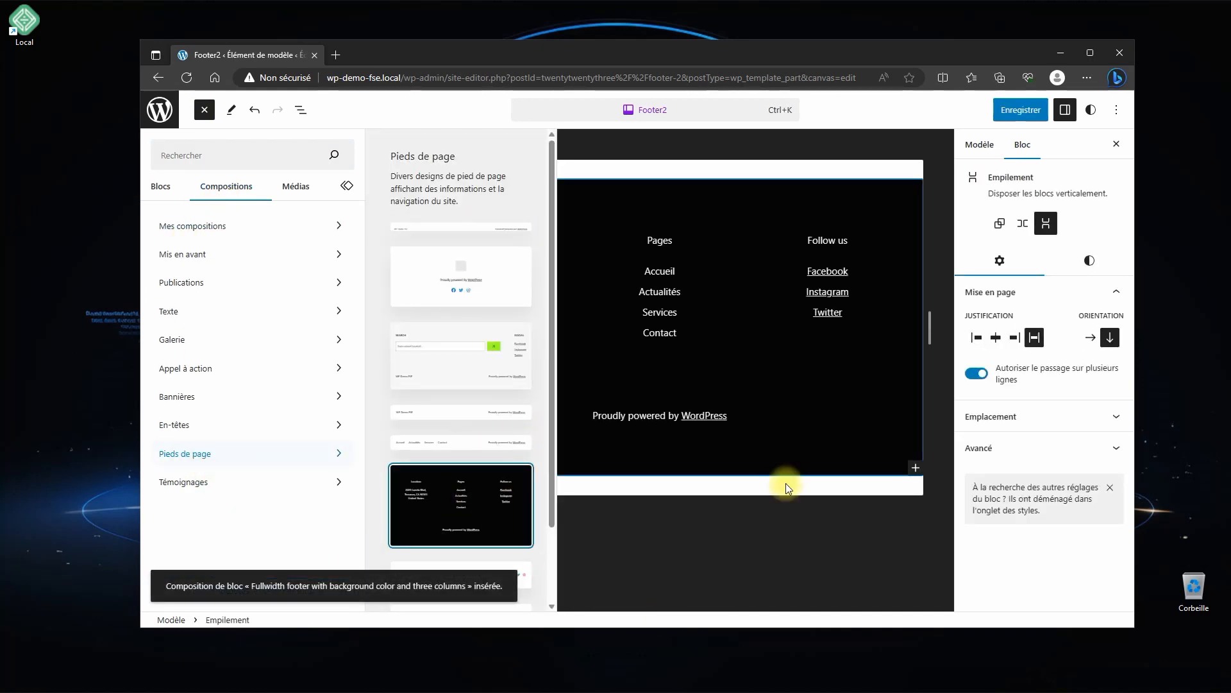
pyautogui.click(801, 546)
# Save the Footer2 template part and return to the list of all template parts
pyautogui.click(1021, 110)
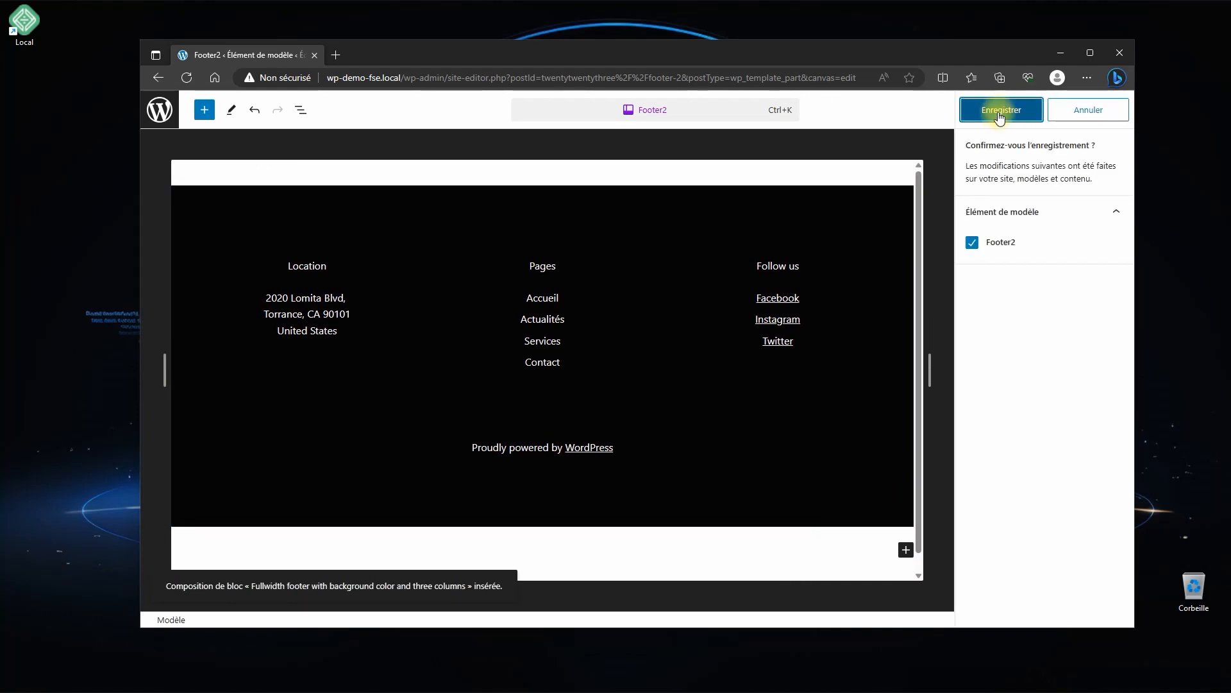
pyautogui.click(998, 114)
pyautogui.click(160, 110)
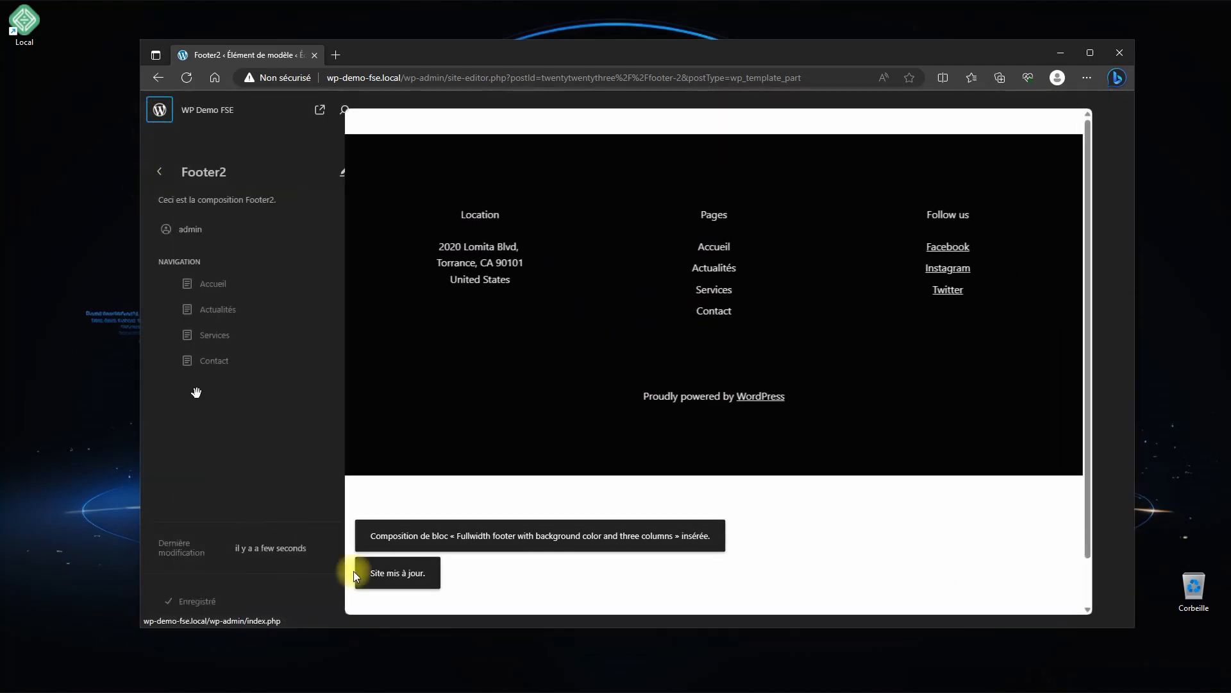
pyautogui.click(161, 175)
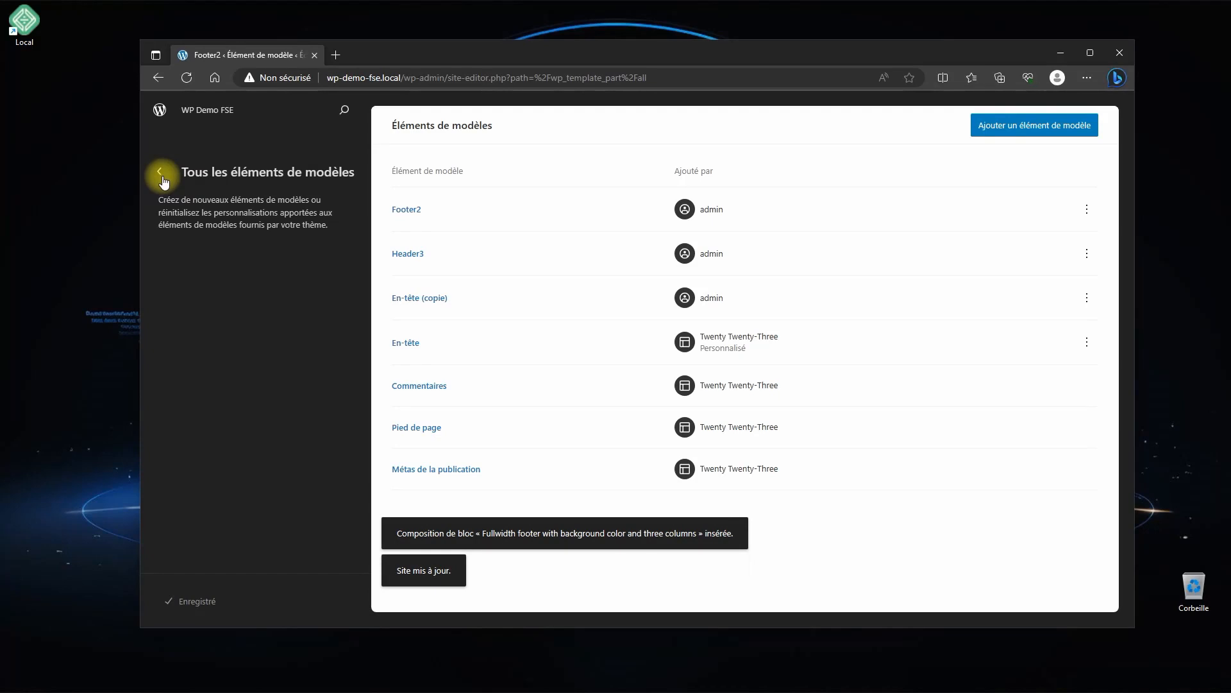
# Review the template parts under Pied de page, the management list of own compositions and the list of all template parts
pyautogui.click(160, 172)
pyautogui.click(289, 425)
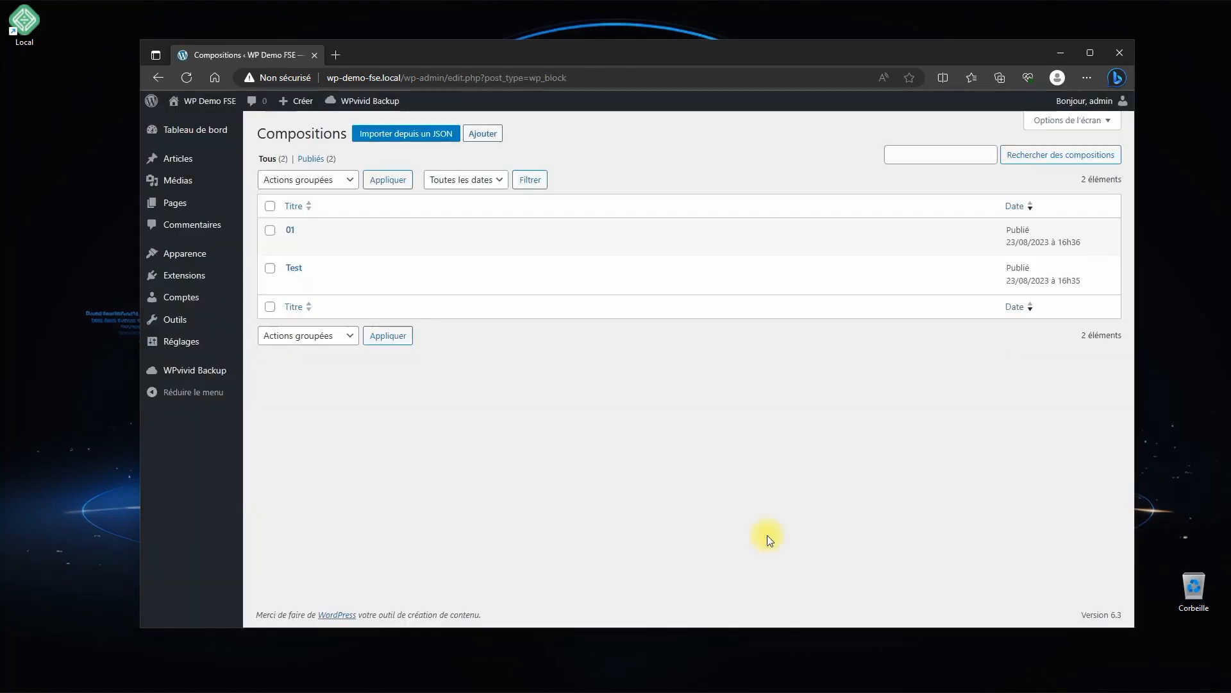
pyautogui.moveTo(304, 230)
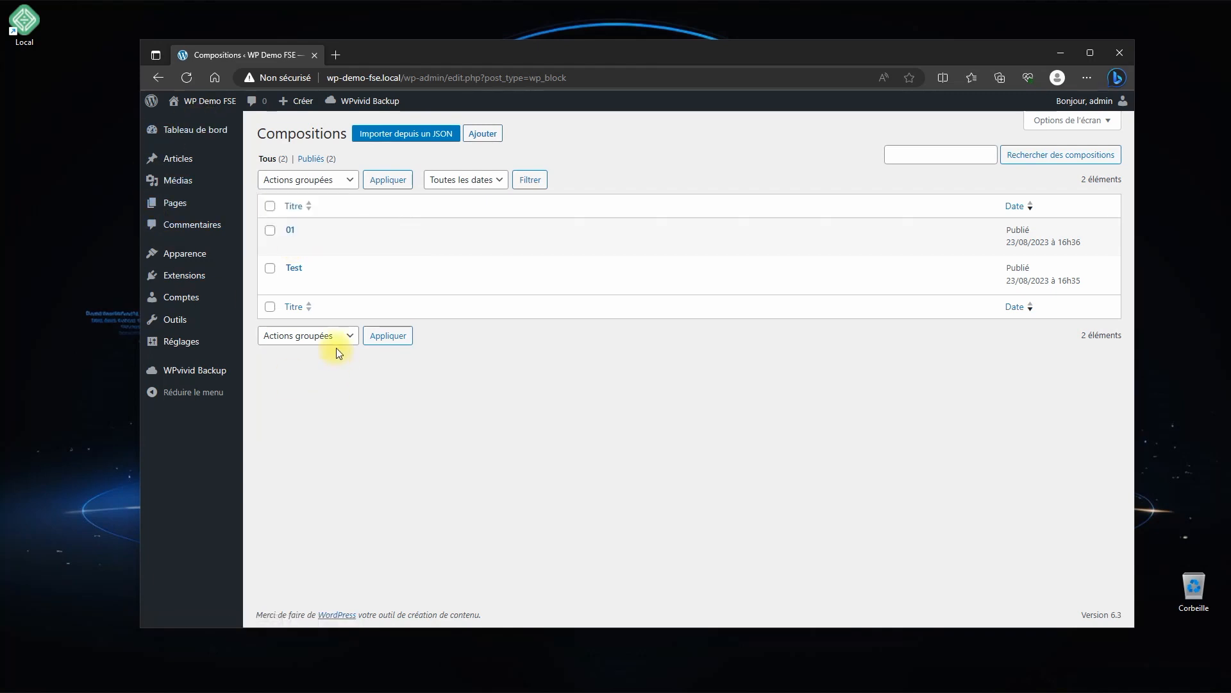
pyautogui.hotkey('alt', 'Left')
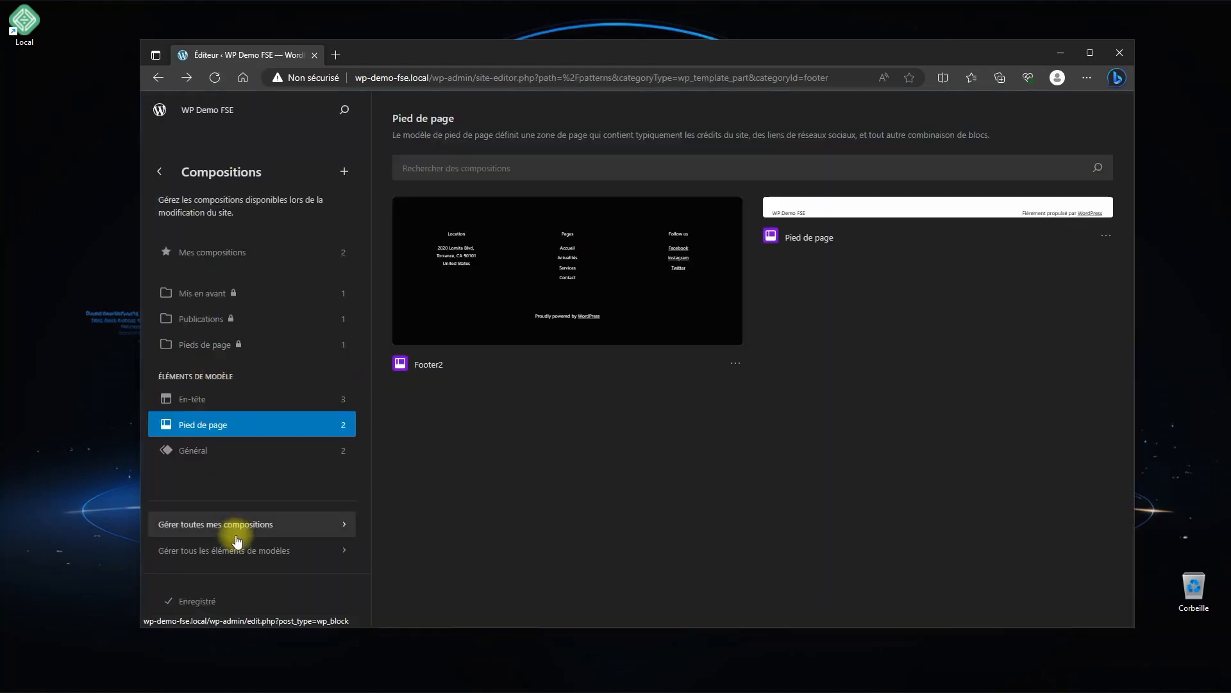
pyautogui.click(233, 550)
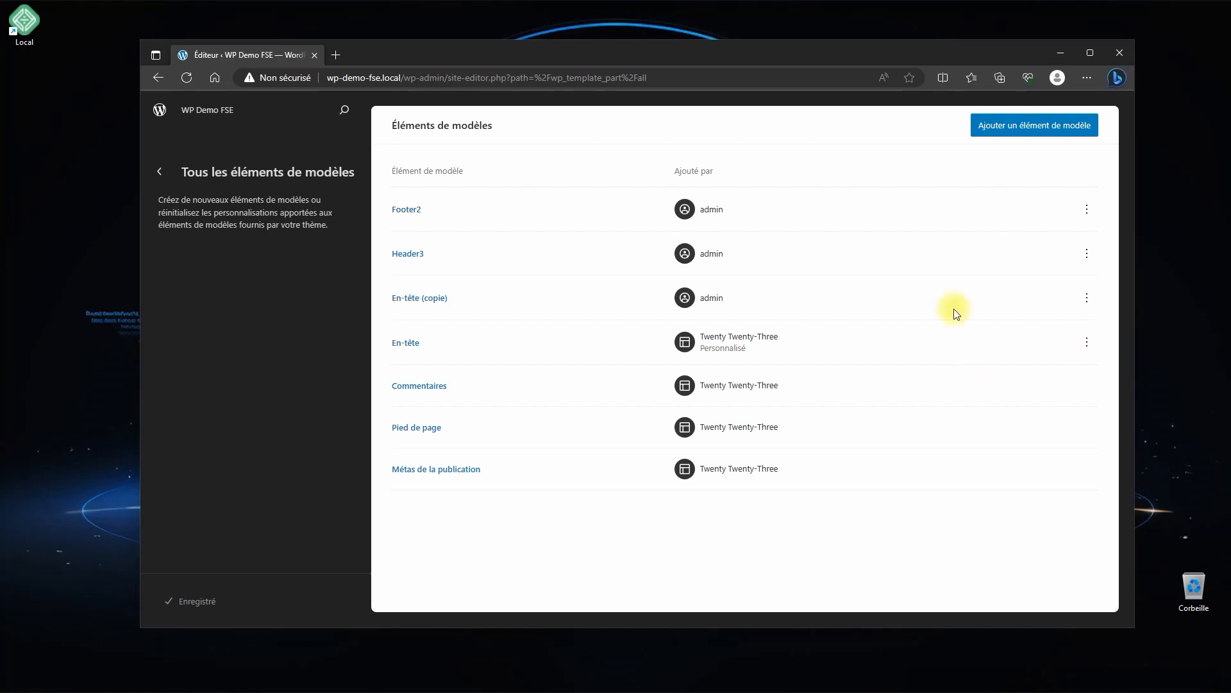
# Return to the dashboard, then reopen the site editor and open the Page d'accueil du blog template for editing
pyautogui.click(168, 172)
pyautogui.click(160, 171)
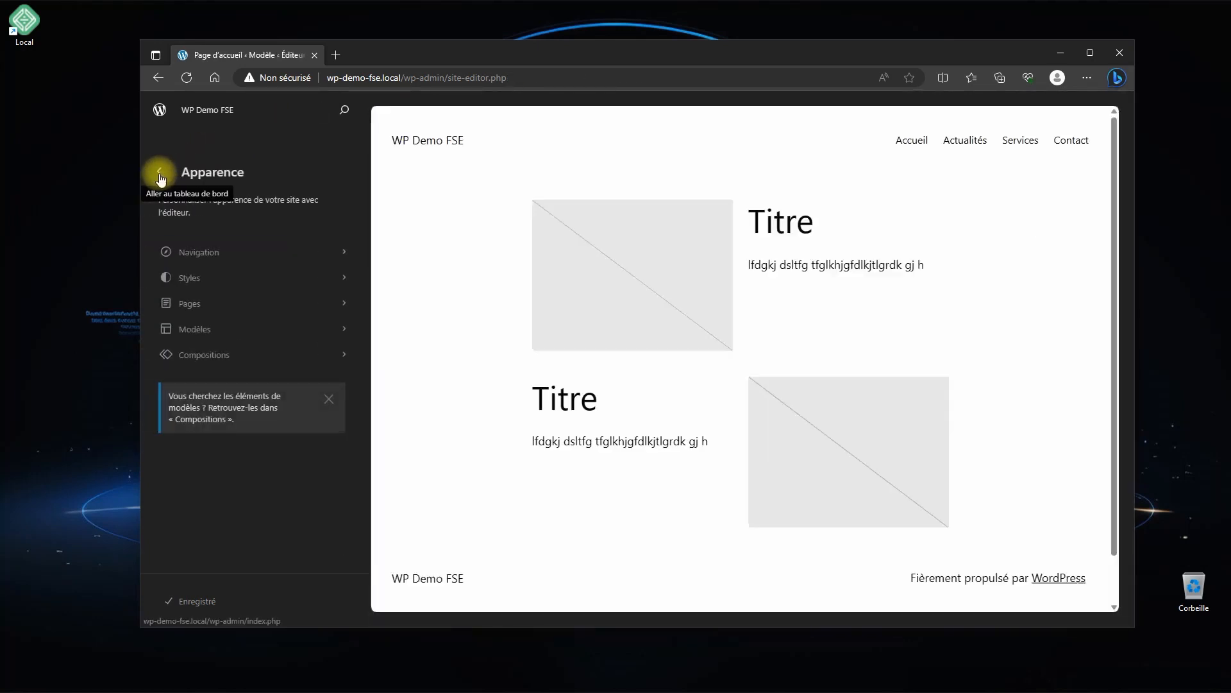
pyautogui.click(160, 175)
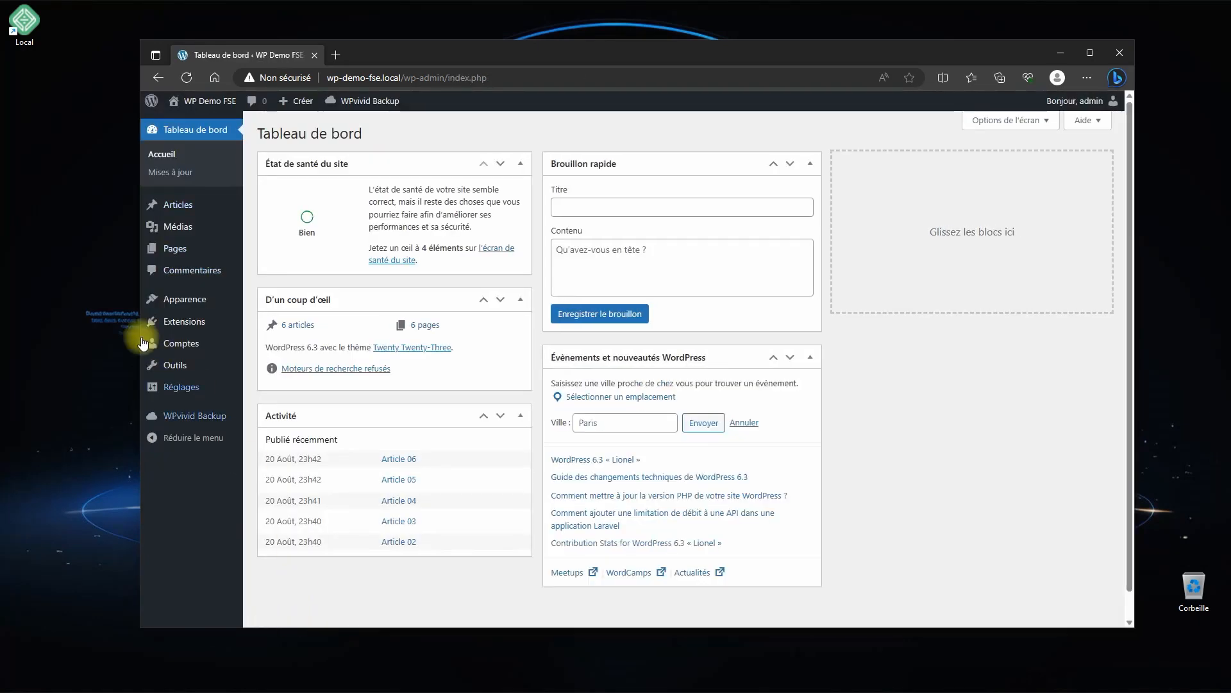
pyautogui.moveTo(189, 300)
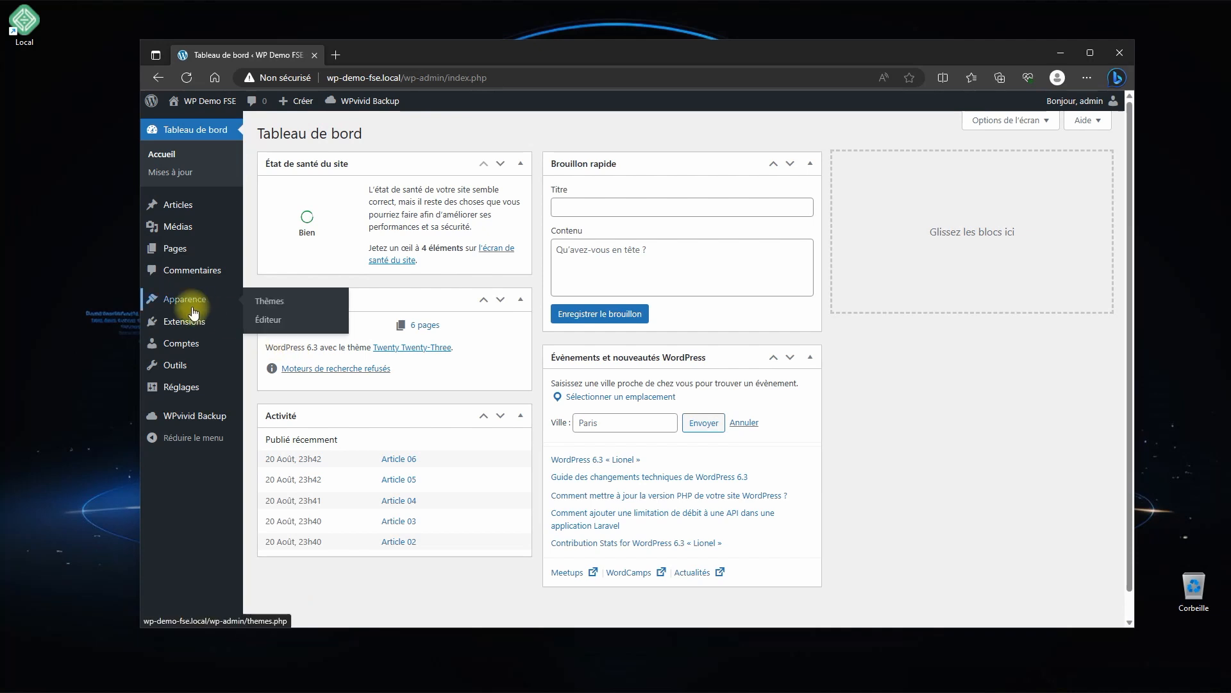
pyautogui.click(269, 319)
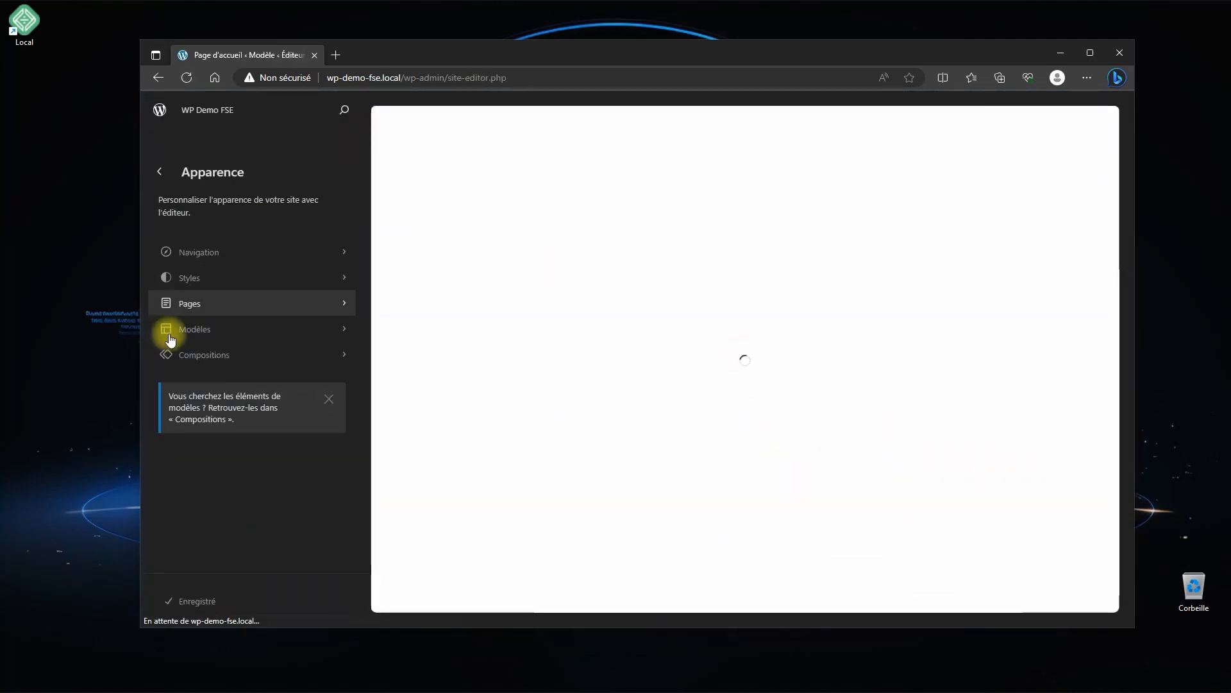
pyautogui.click(191, 338)
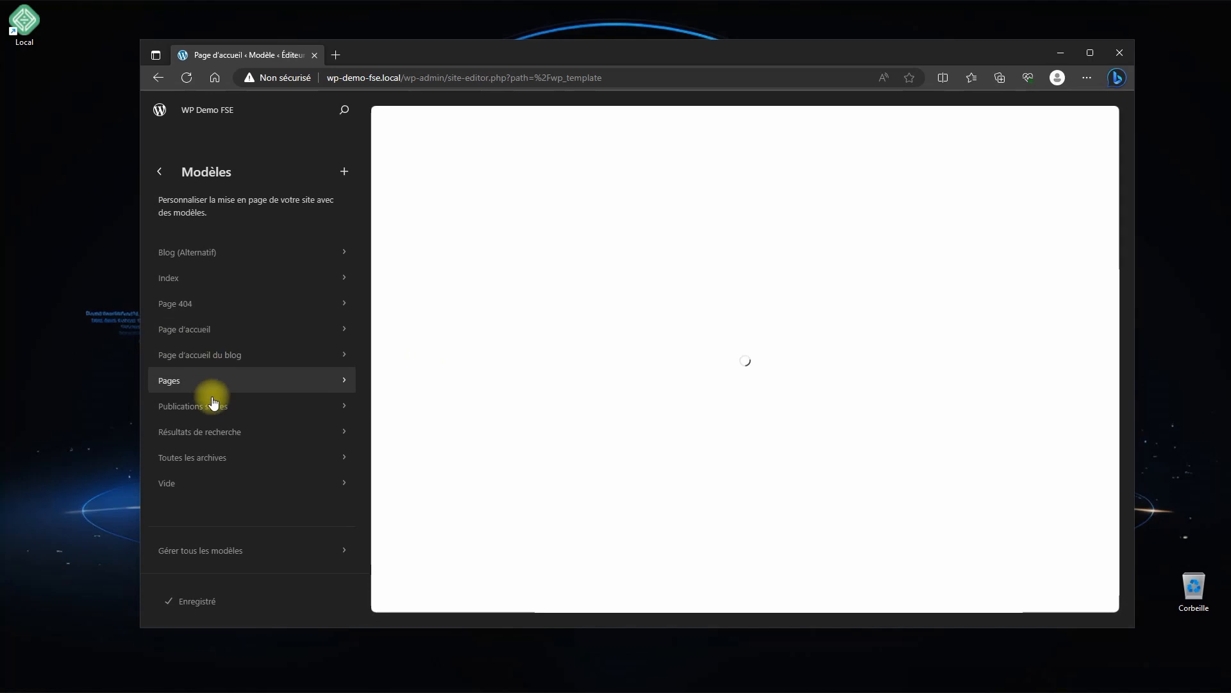
pyautogui.click(211, 357)
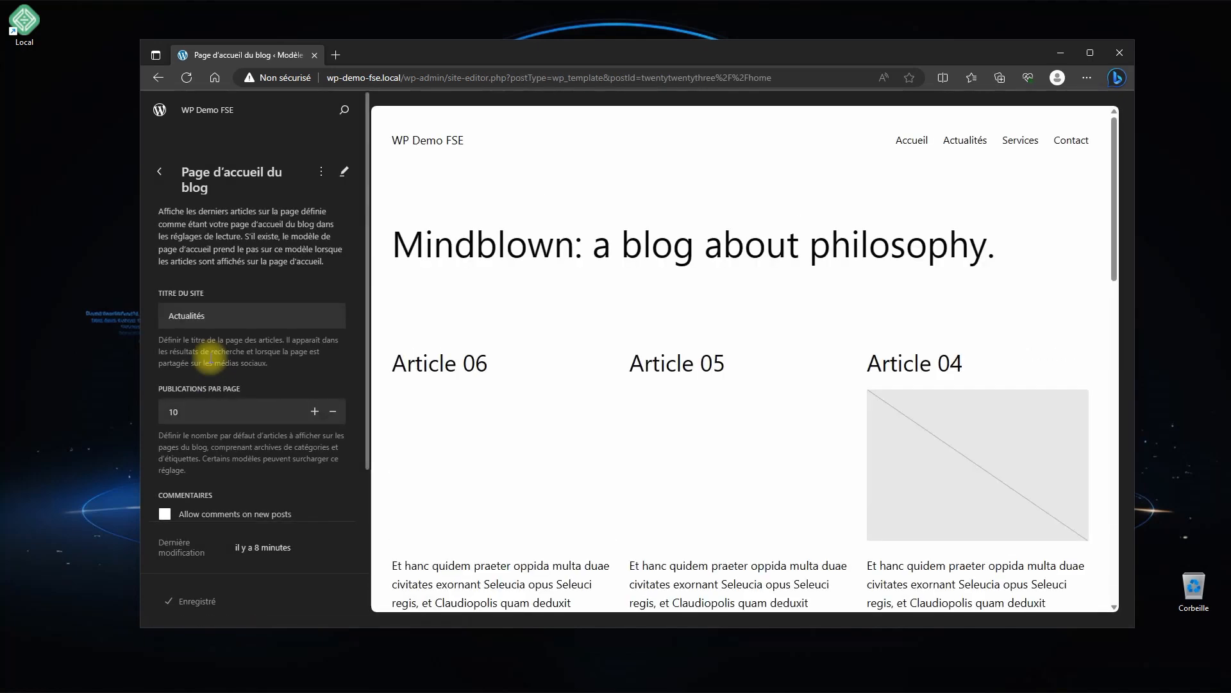
pyautogui.click(345, 171)
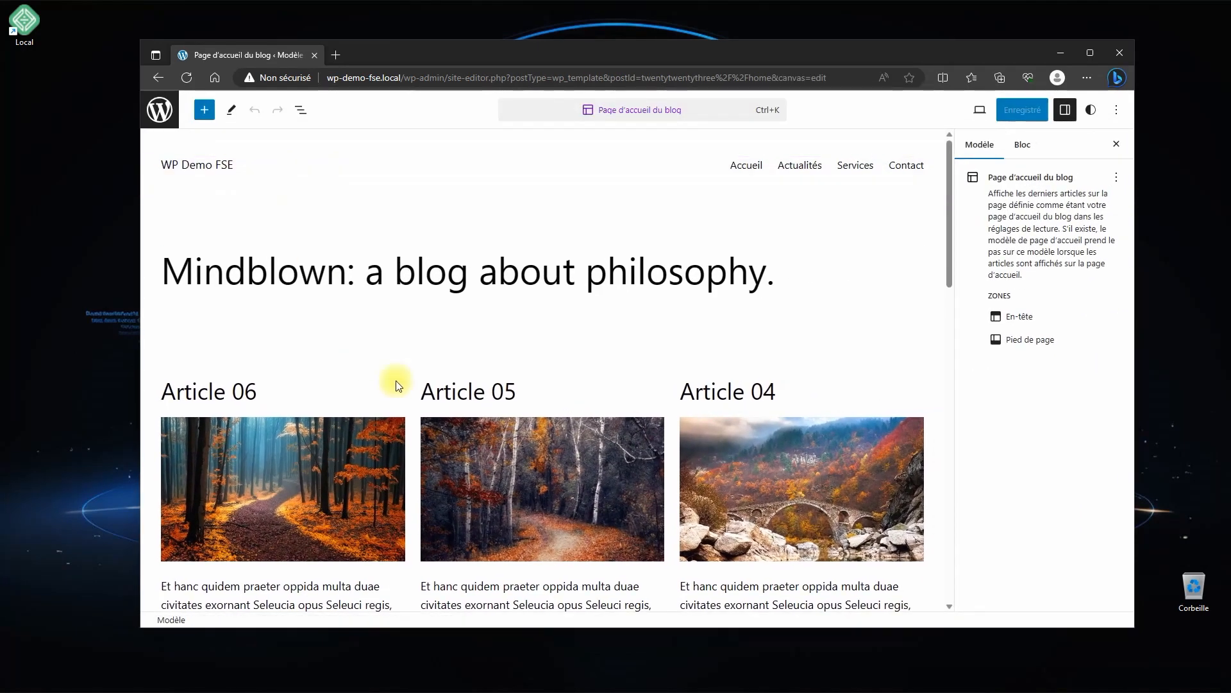
# Replace the En-tête block of the Page d'accueil du blog template with the Header3 template part
pyautogui.click(299, 113)
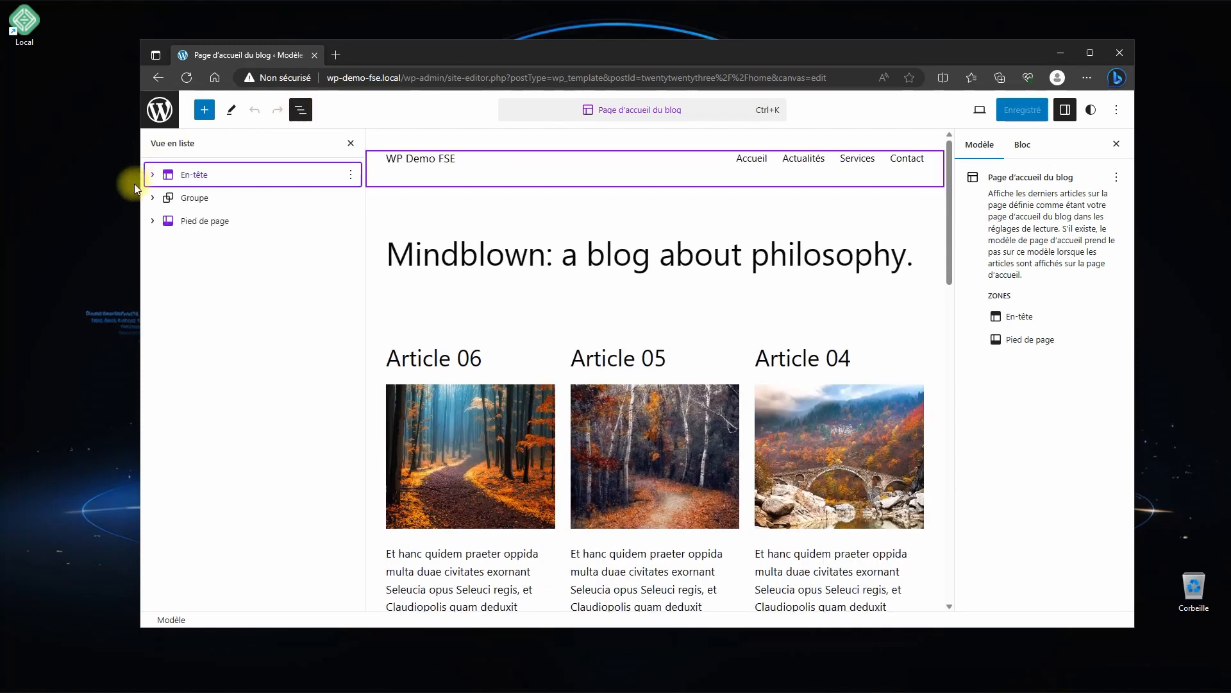
pyautogui.click(252, 177)
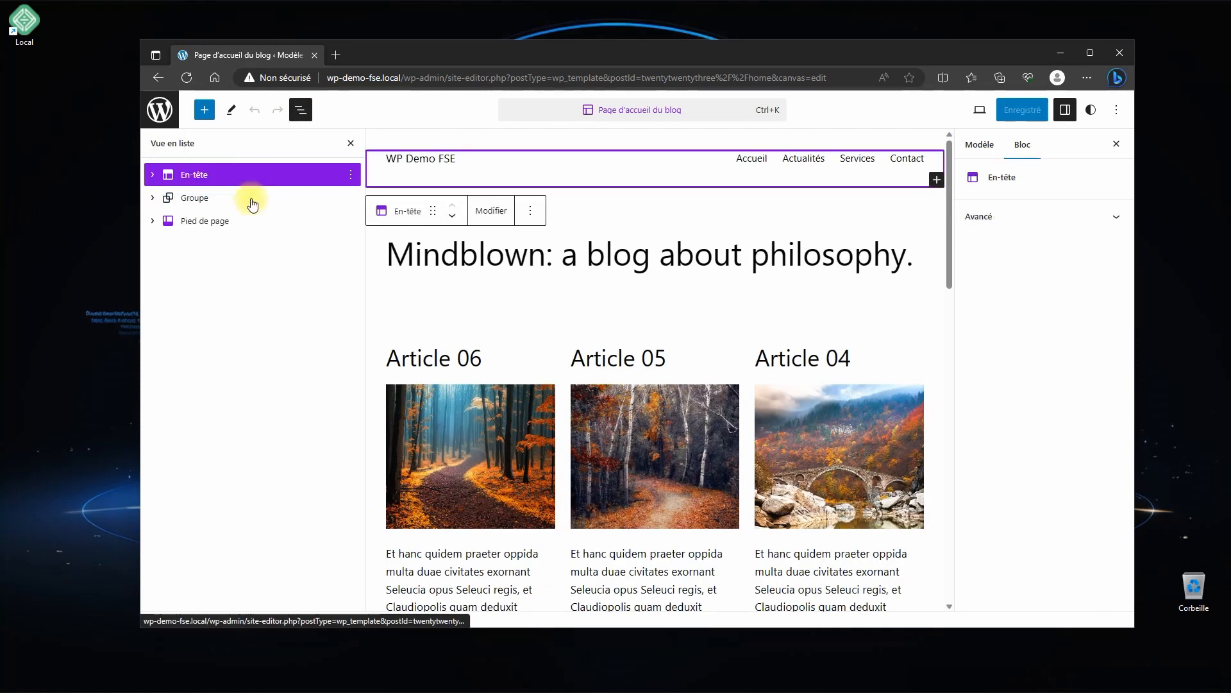
pyautogui.click(351, 176)
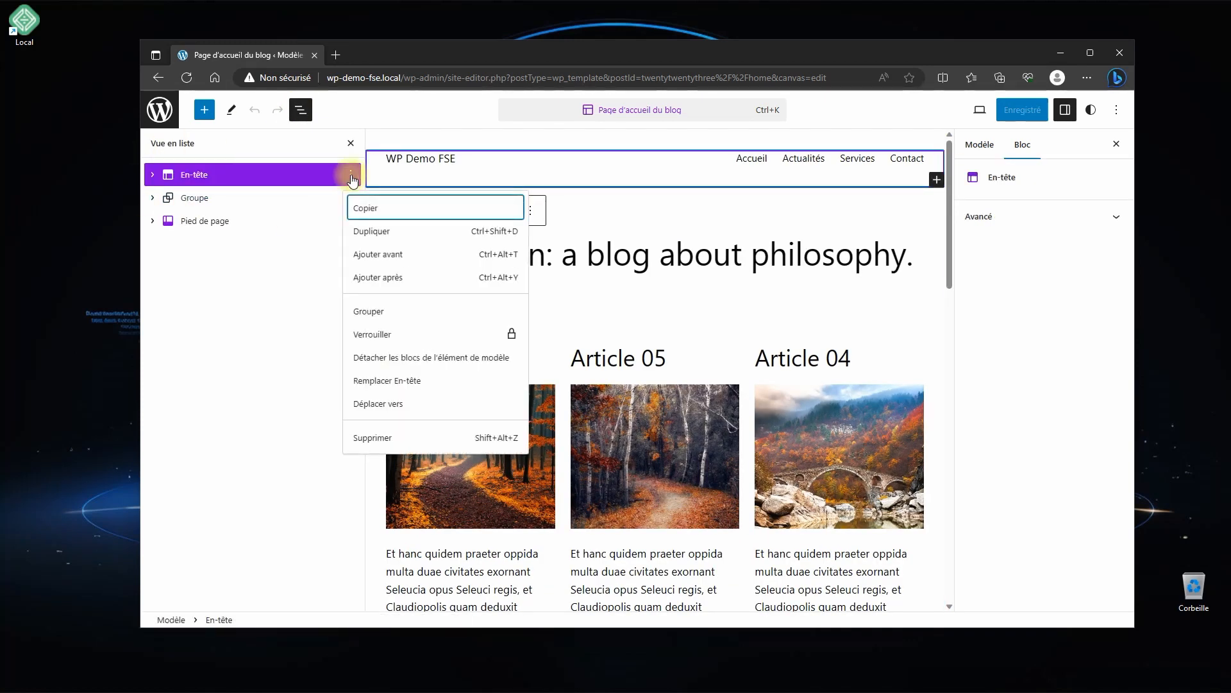
pyautogui.click(397, 381)
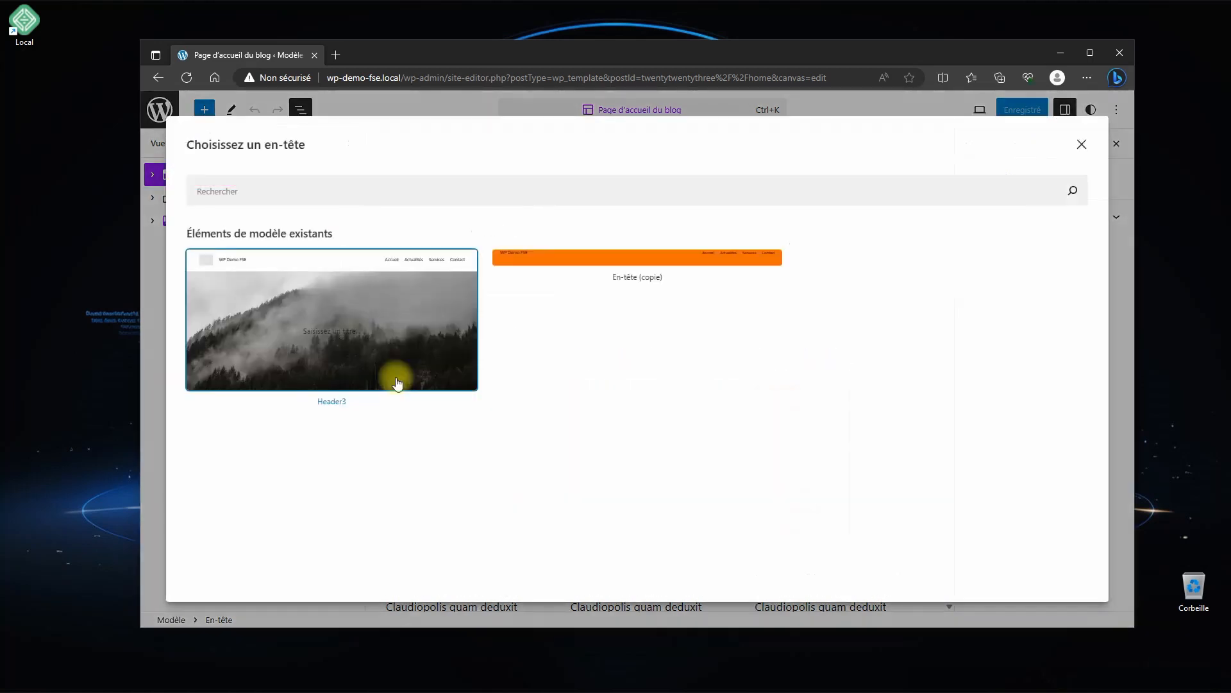
pyautogui.click(309, 327)
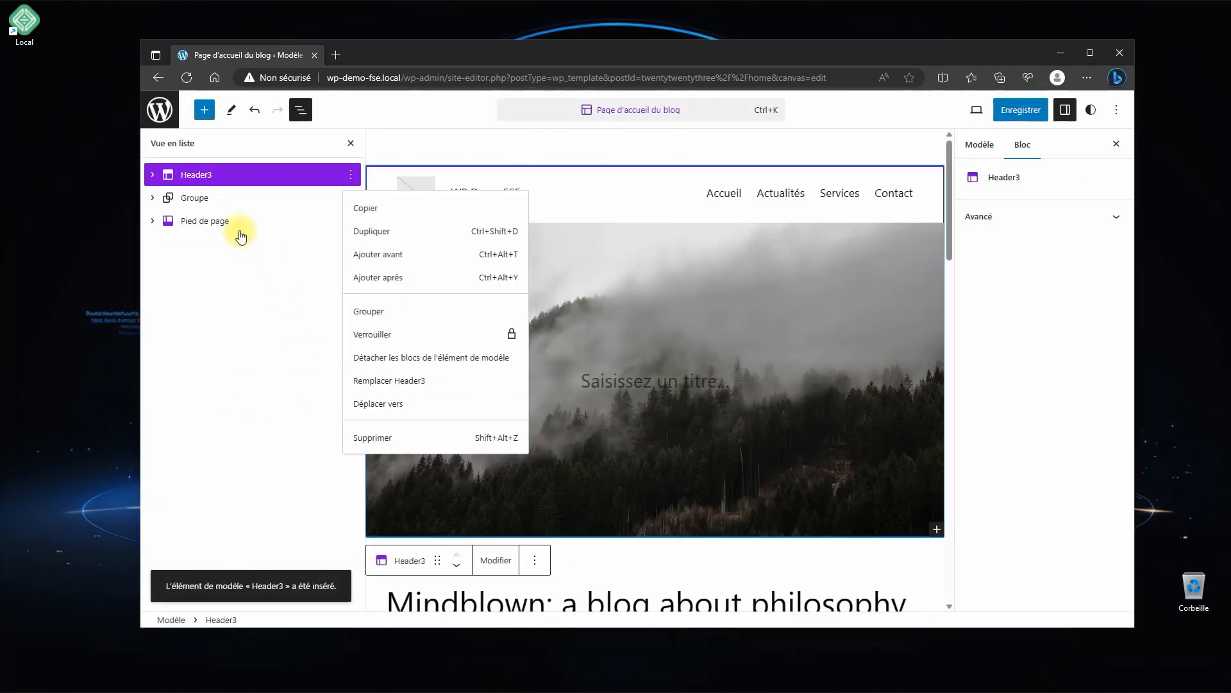
# Replace the template's Pied de page block with the Footer2 template part and save the template
pyautogui.click(219, 224)
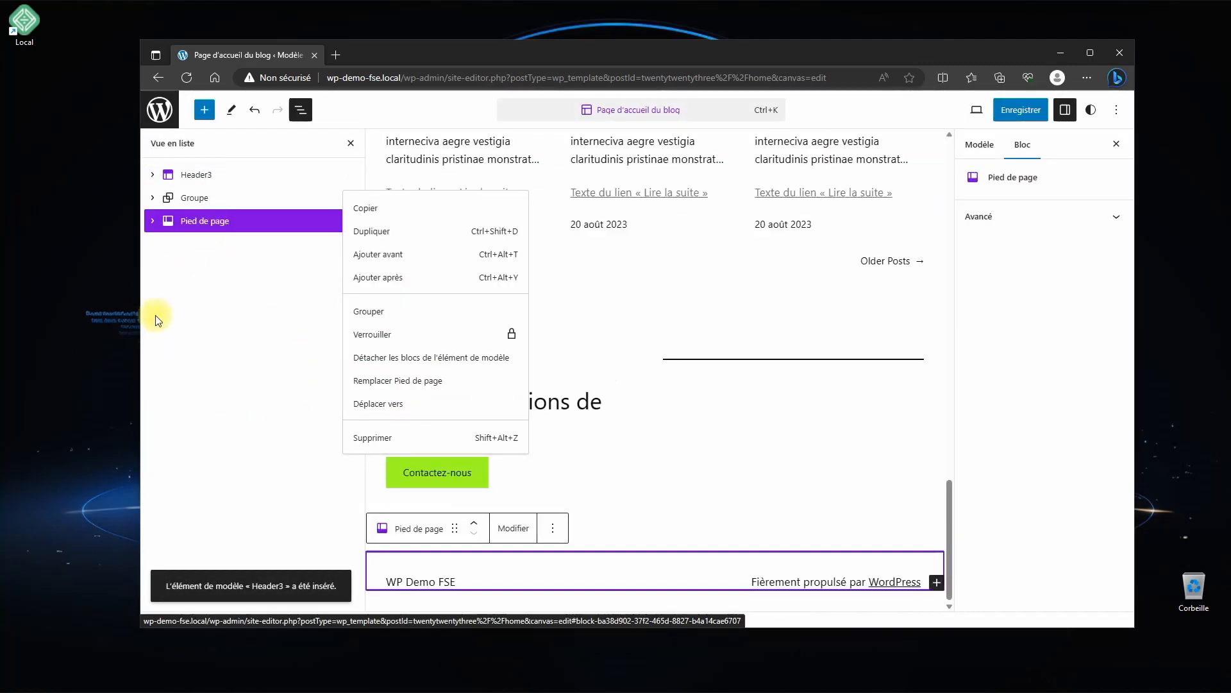
pyautogui.click(381, 383)
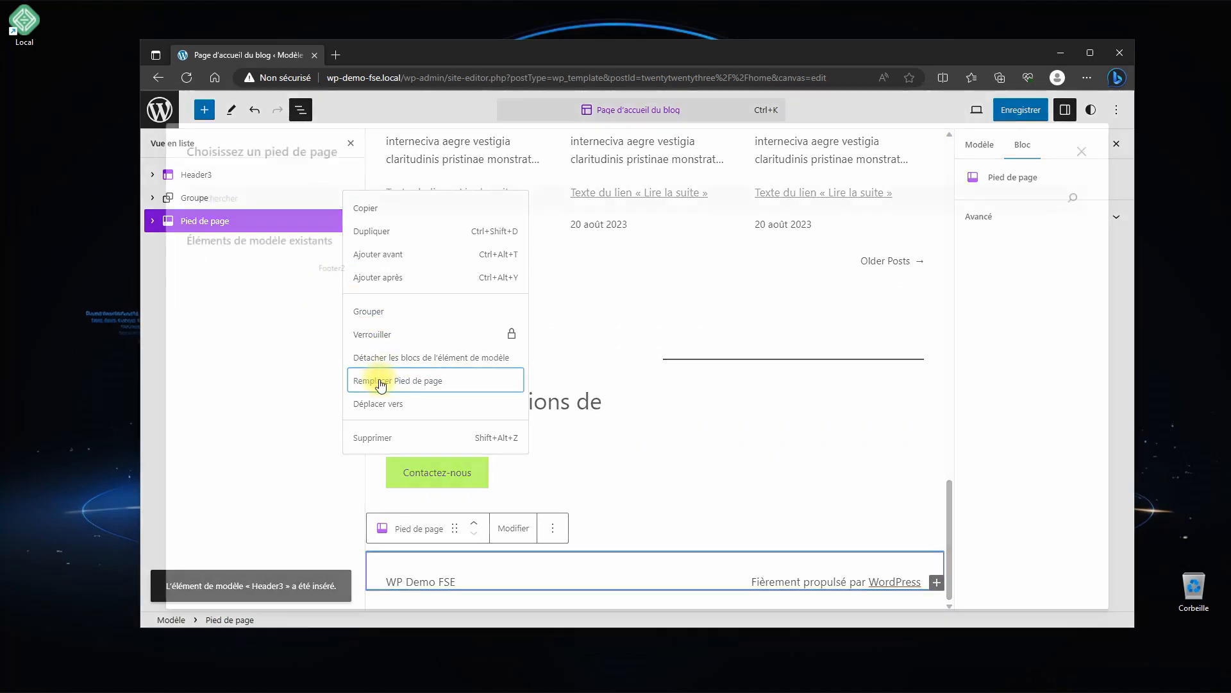
pyautogui.click(403, 347)
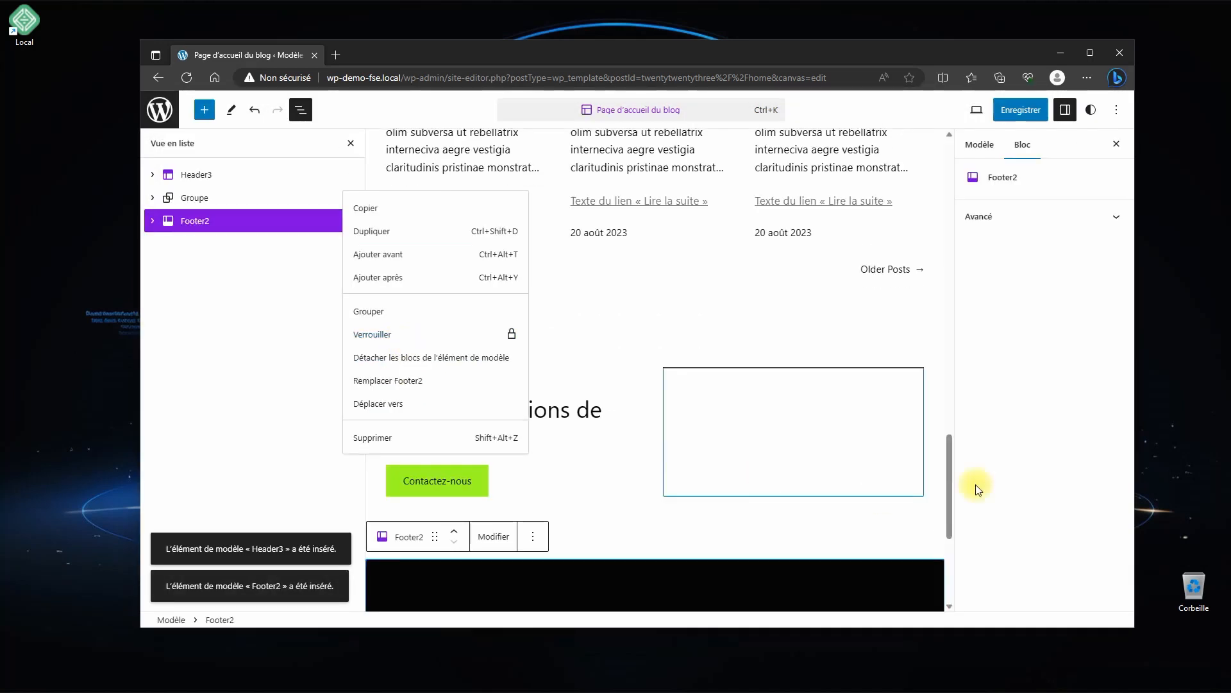
pyautogui.click(1019, 109)
pyautogui.click(1019, 109)
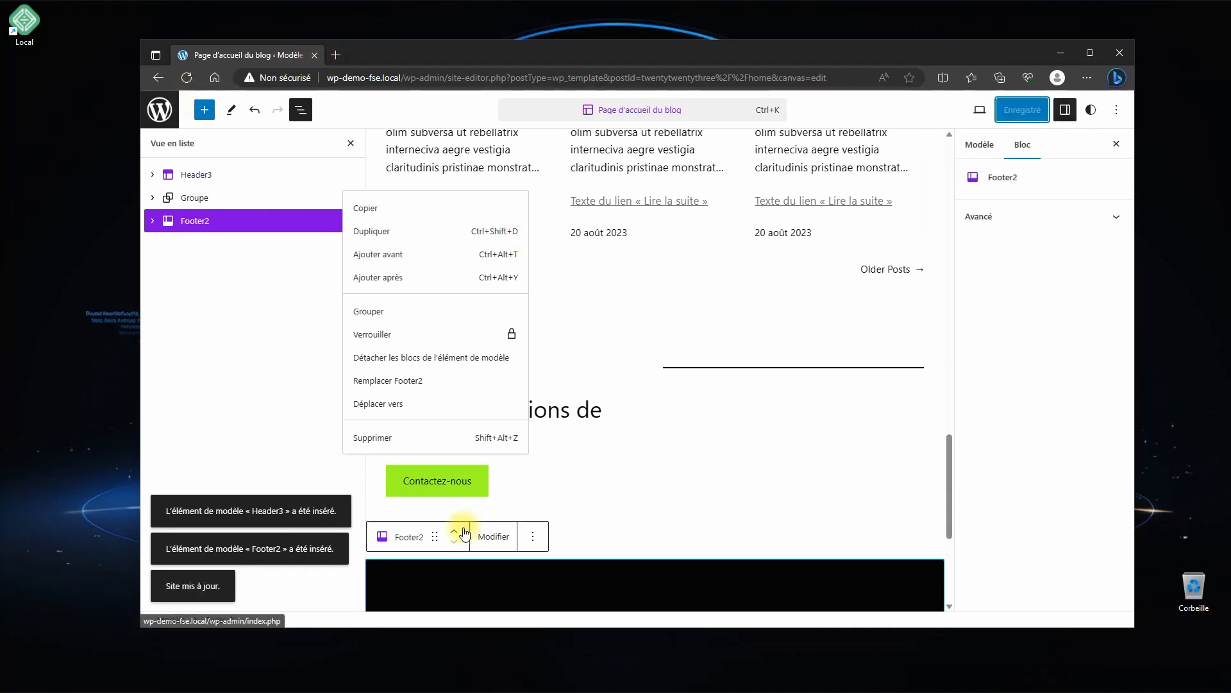
# Switch to Local, open the WP Demo FSE site and examine the header and footer of its Actualités page
pyautogui.click(702, 681)
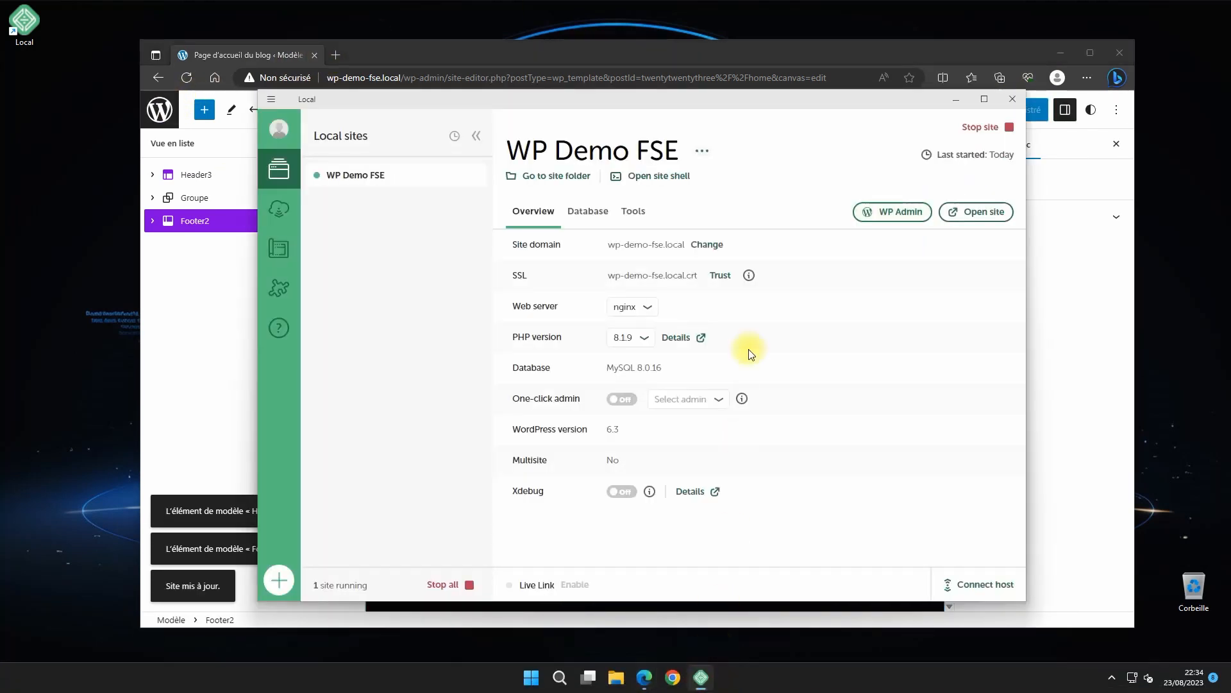
pyautogui.click(970, 210)
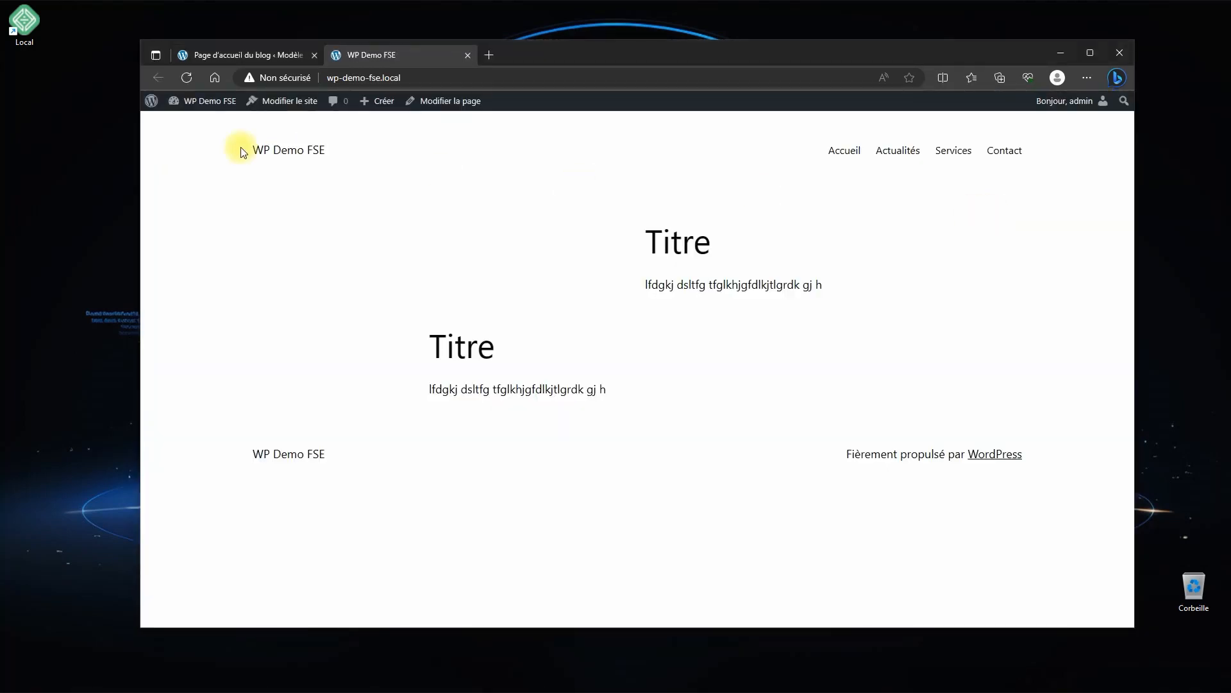
pyautogui.click(896, 152)
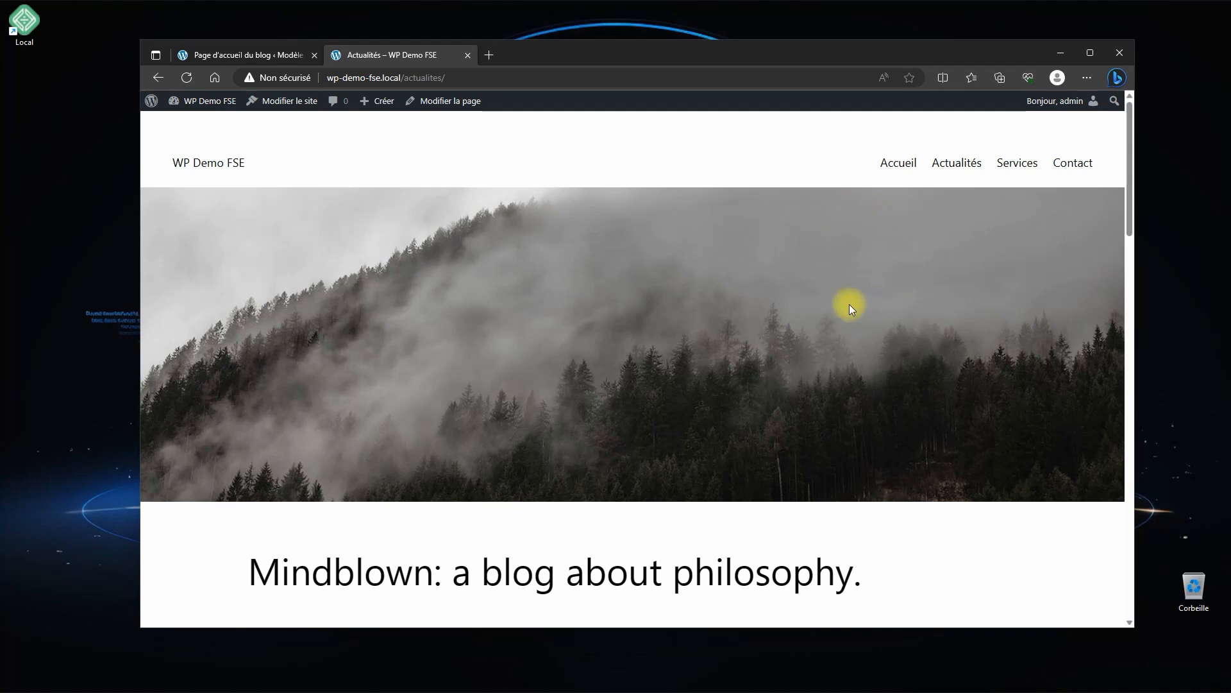
pyautogui.scroll(-15, 849, 304)
pyautogui.scroll(-8, 689, 364)
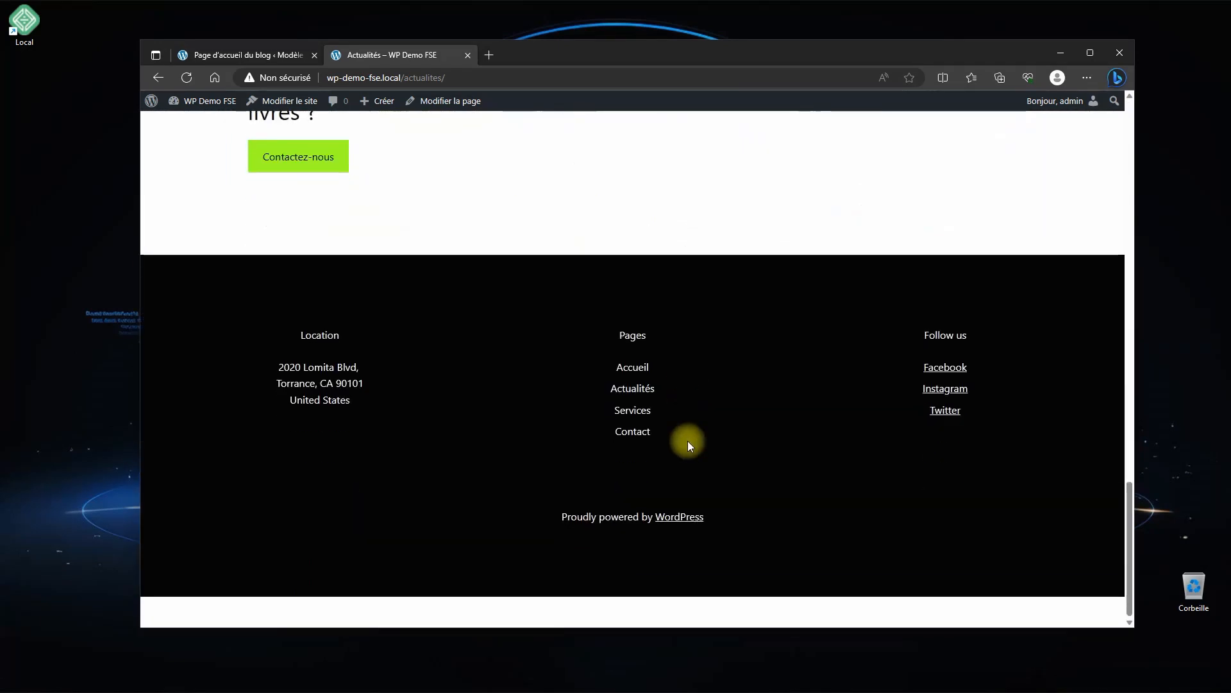
pyautogui.scroll(6, 732, 491)
pyautogui.scroll(17, 741, 430)
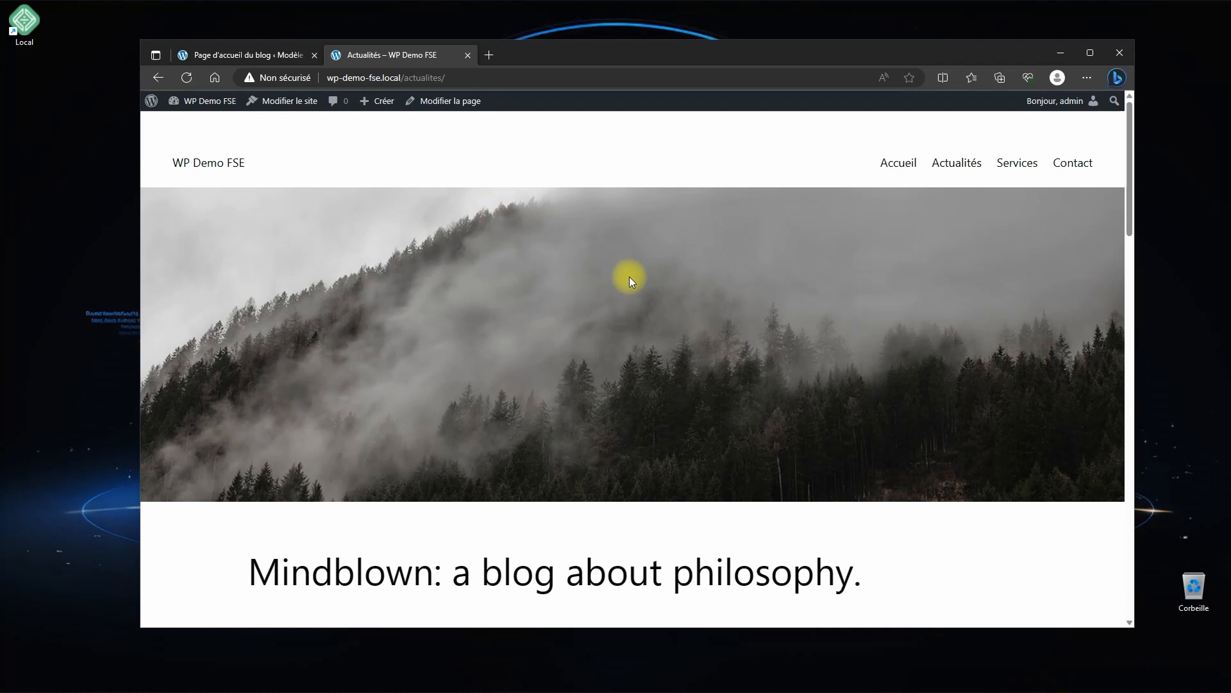
# Close the Actualités page preview and leave the Page d'accueil du blog template editor
pyautogui.click(467, 55)
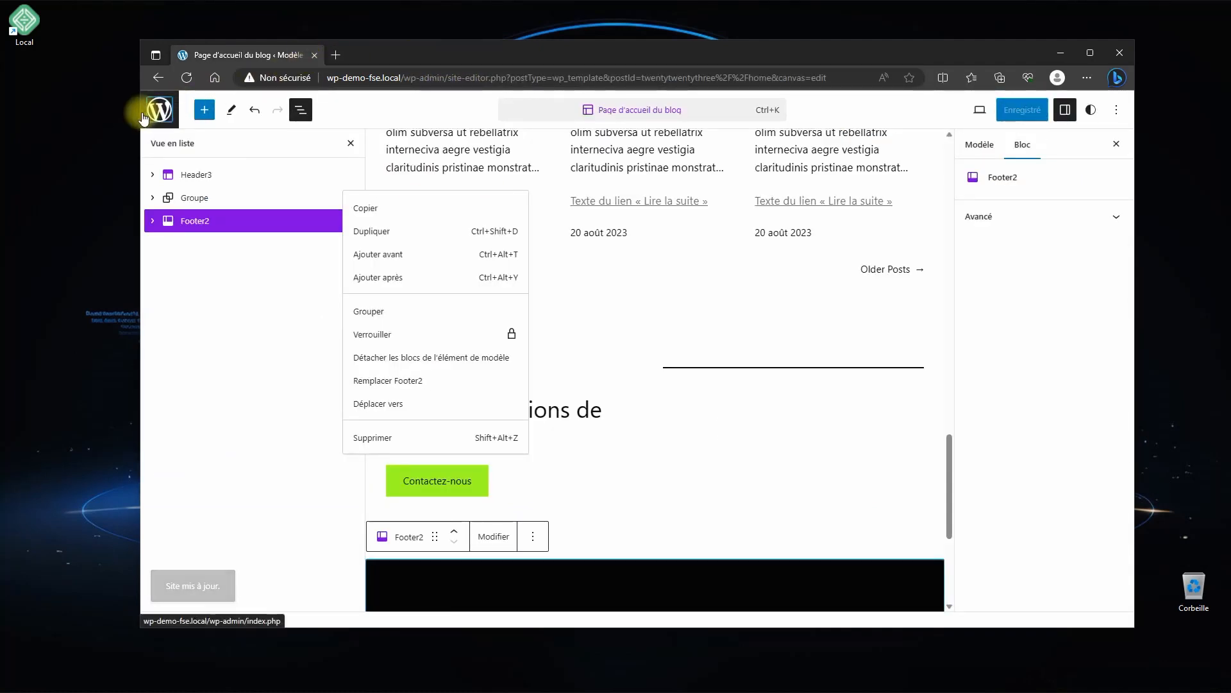
pyautogui.click(178, 106)
pyautogui.click(153, 113)
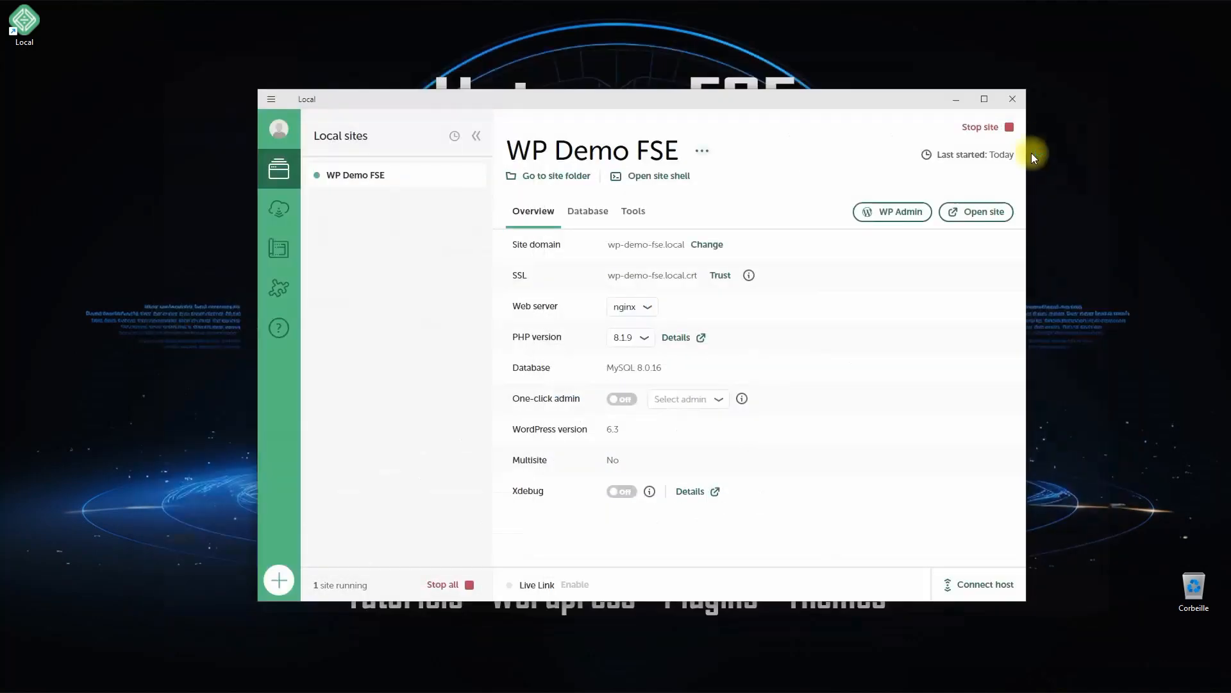